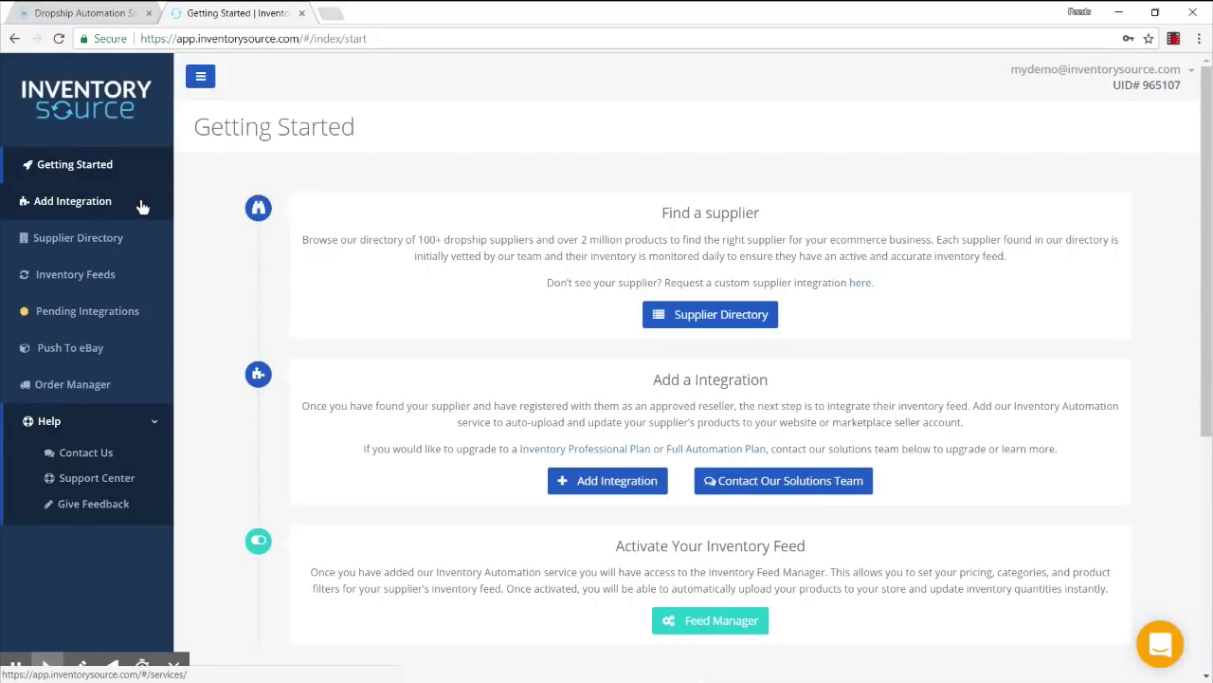
Start a new integration with Allure Leather as the supplier.
left_click(72, 205)
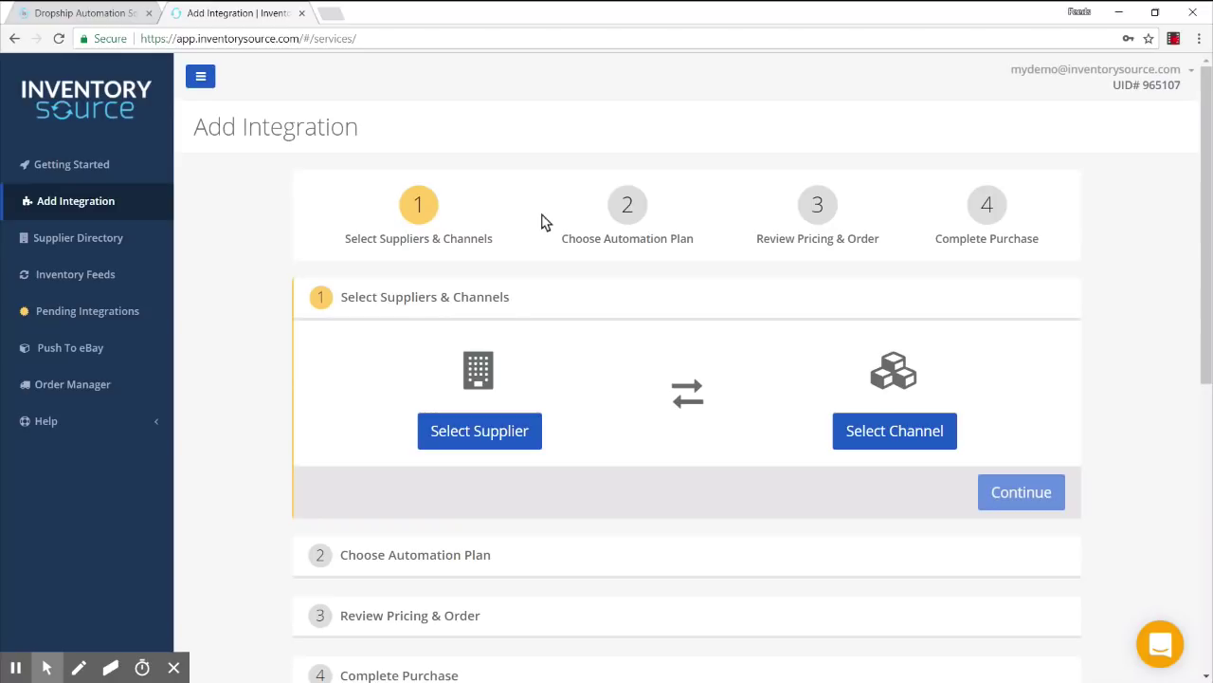
left_click(510, 441)
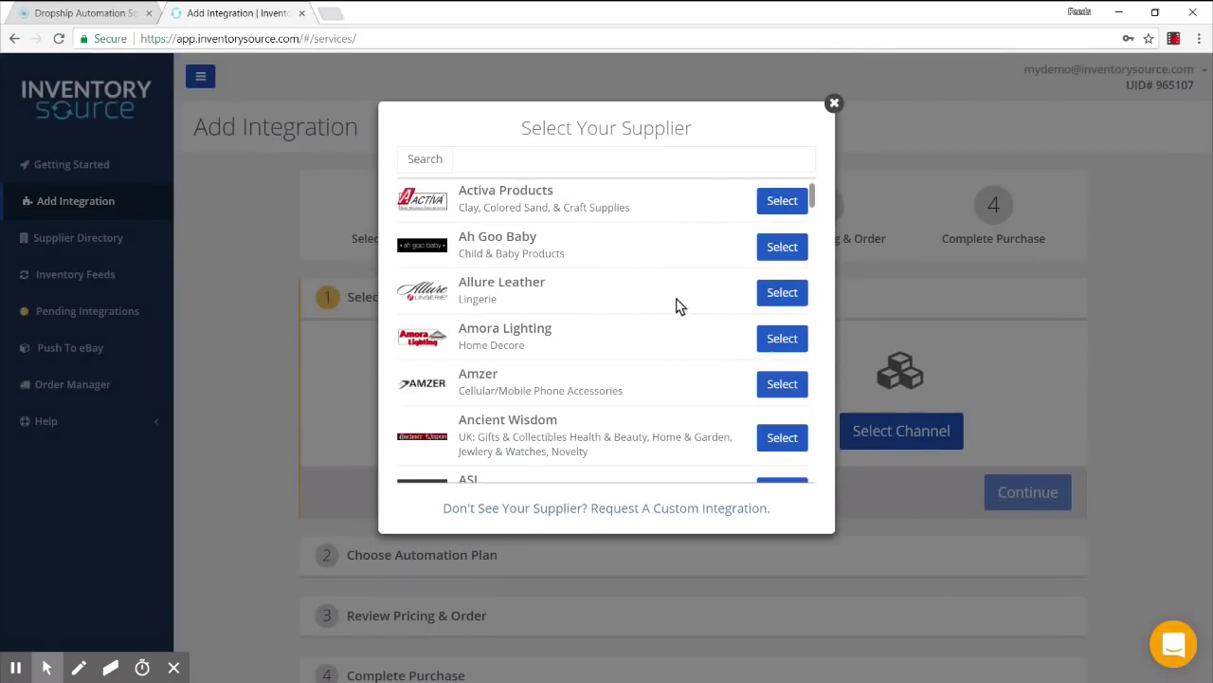
left_click(779, 294)
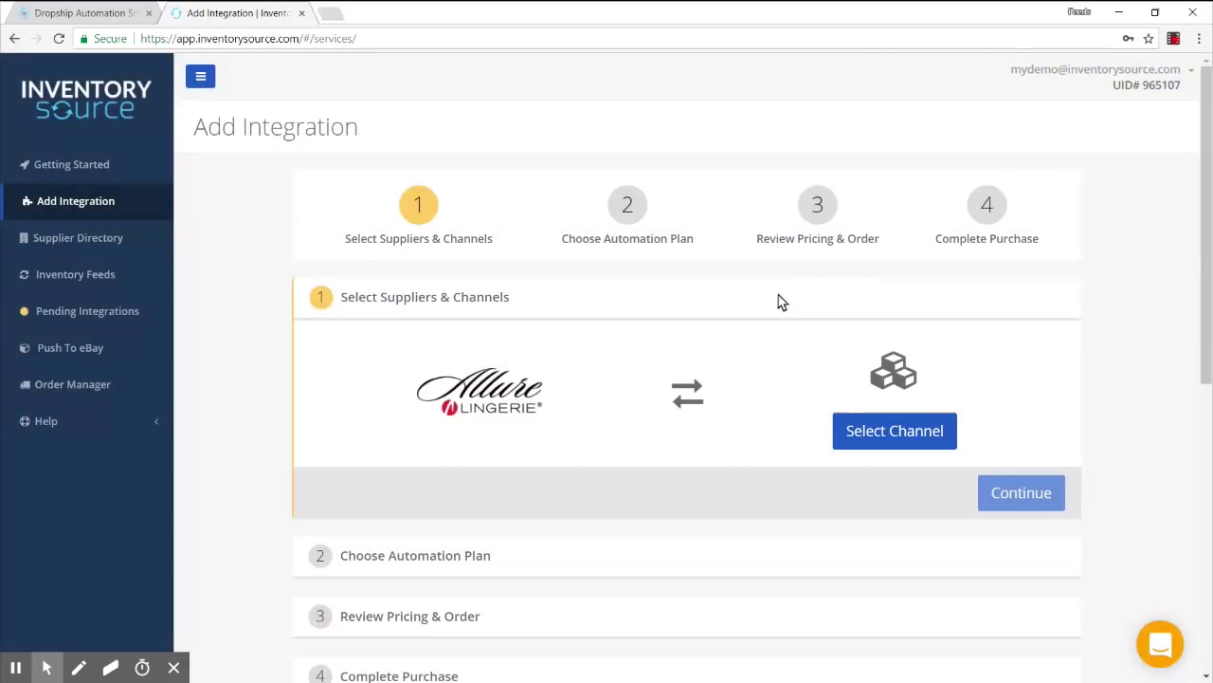
Pick Shopify from the channel list as the integration's sales channel.
left_click(861, 433)
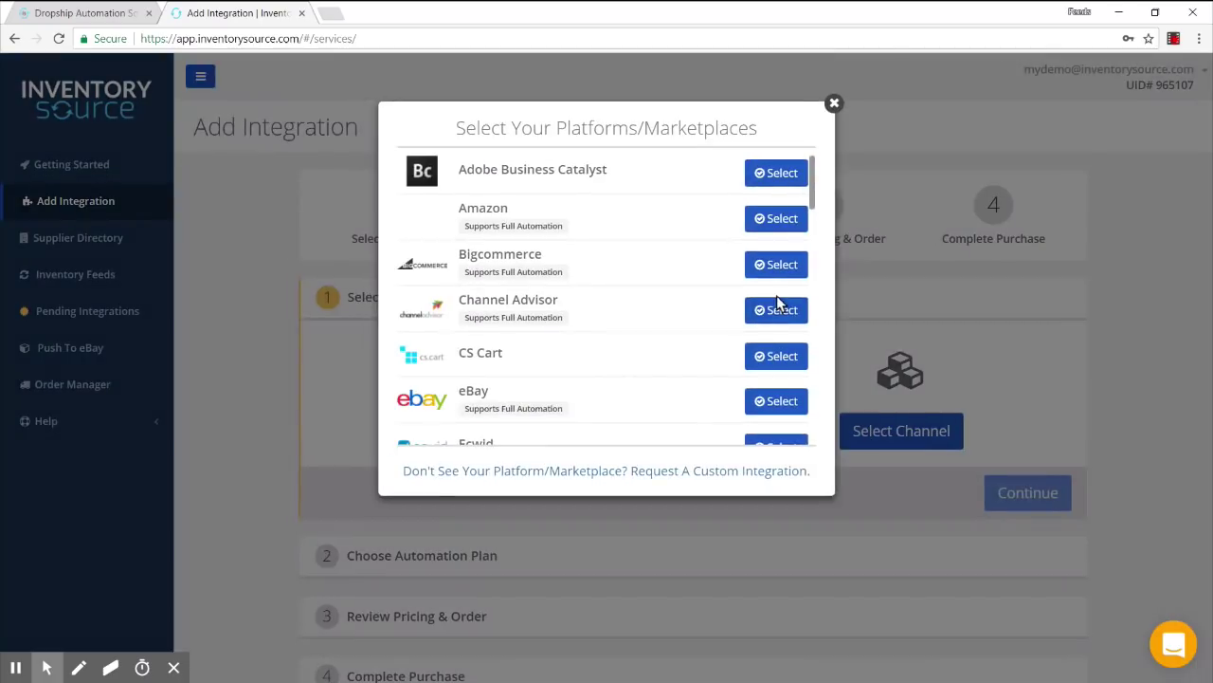
scroll(695, 290, "down", 1)
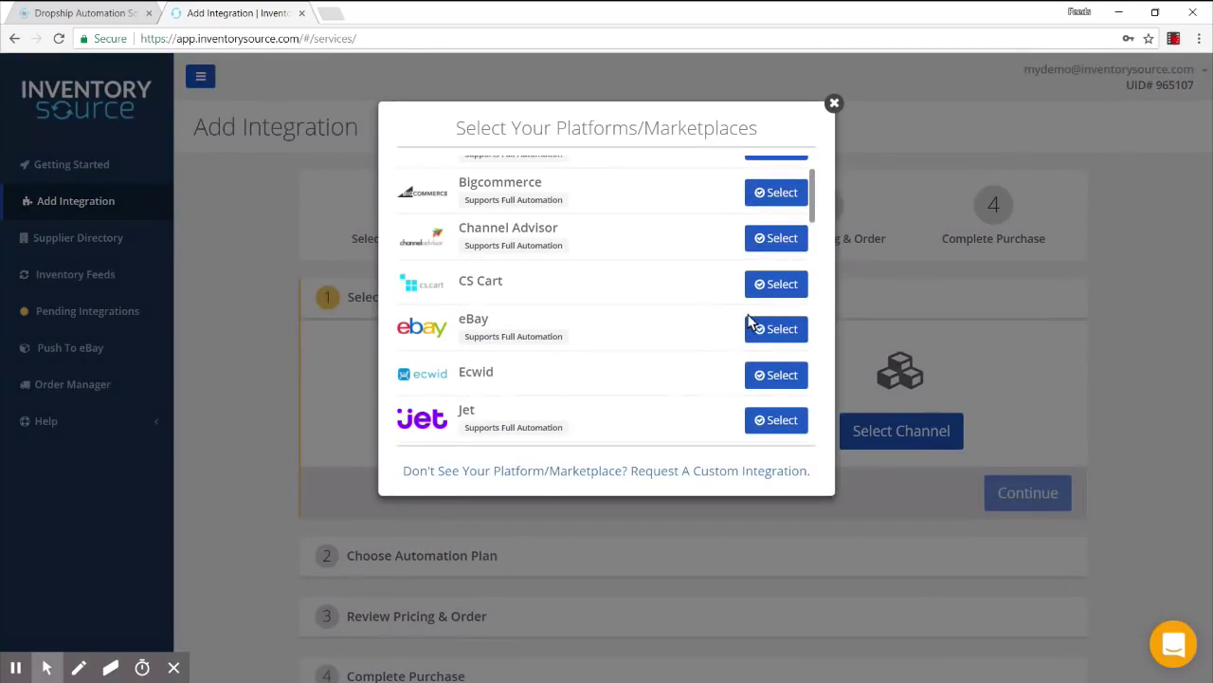
scroll(720, 299, "down", 1)
scroll(713, 331, "down", 2)
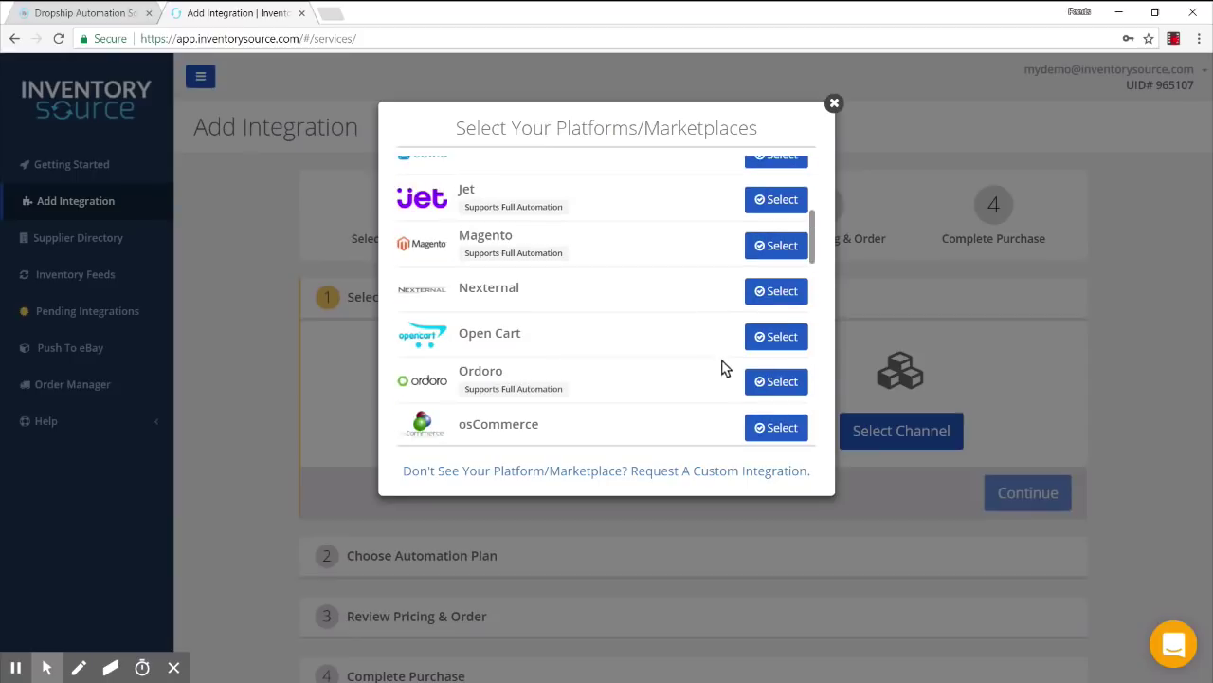
scroll(773, 379, "down", 3)
scroll(773, 379, "down", 1)
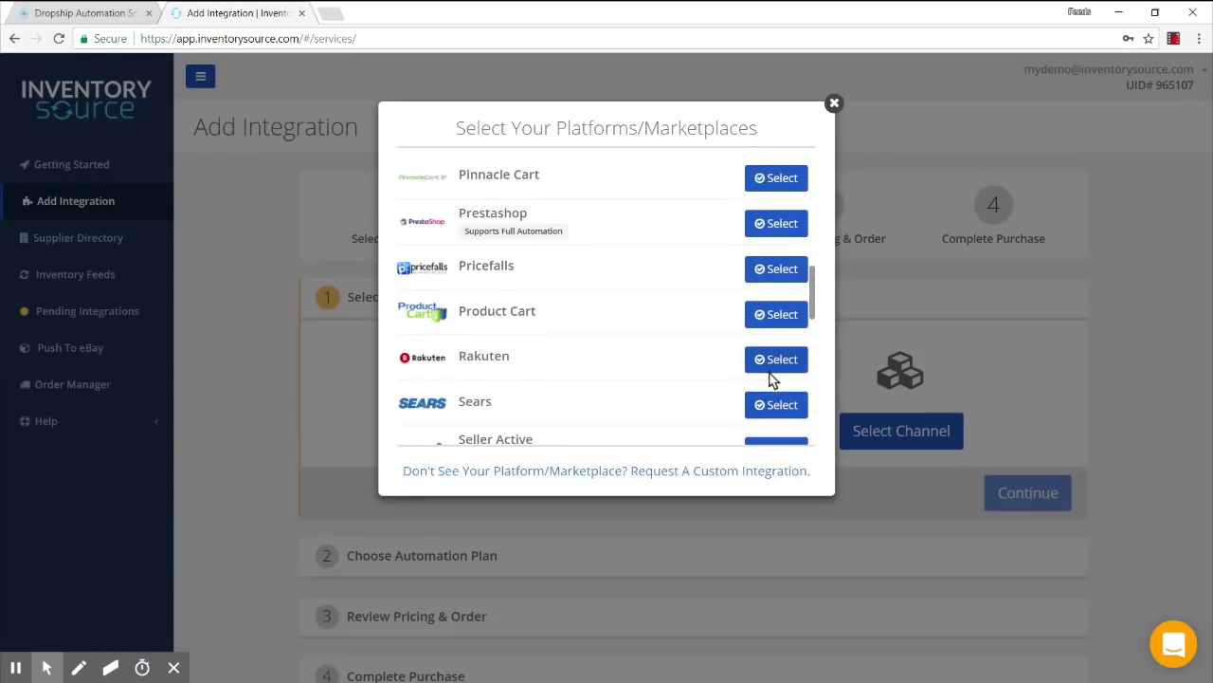
scroll(773, 379, "down", 1)
left_click(773, 424)
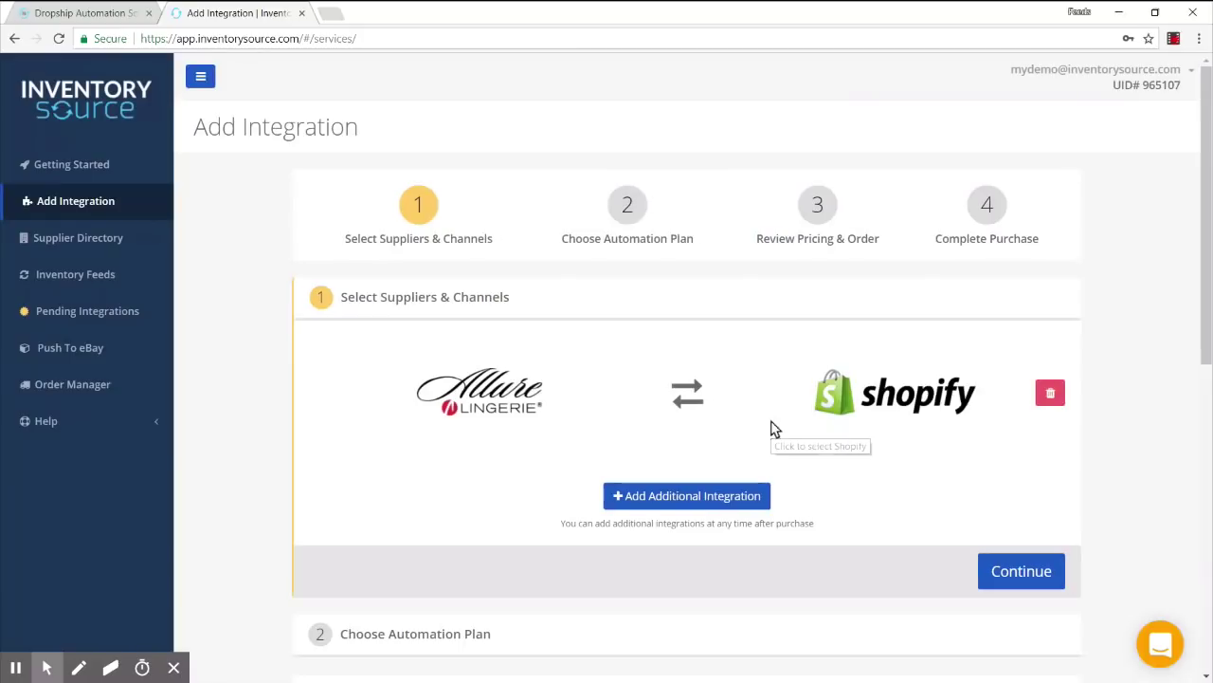
Continue to the automation plan step and compare Full Automation plan pricing.
left_click(1030, 566)
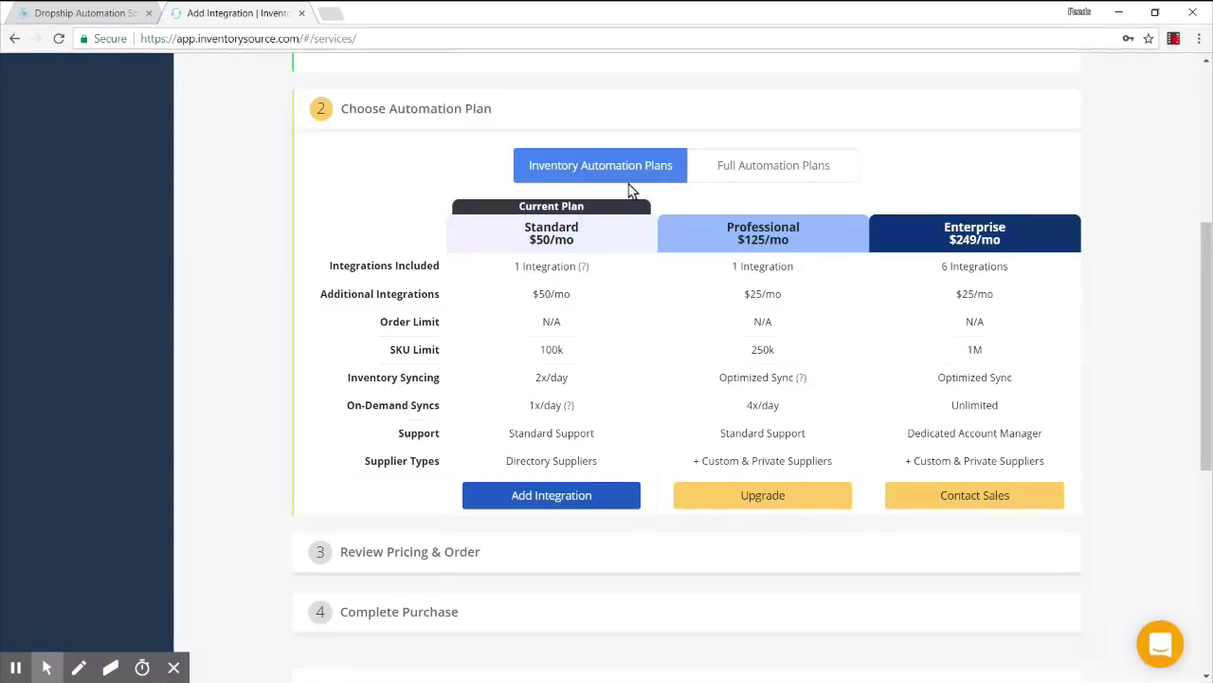
left_click(722, 173)
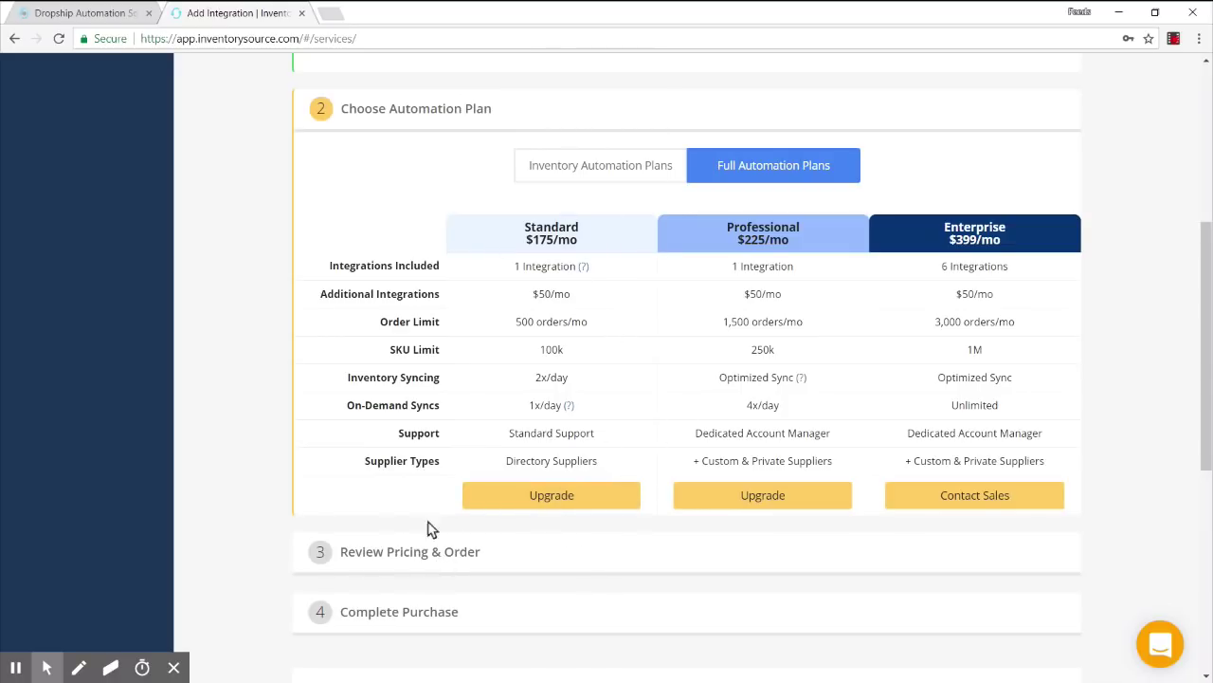
scroll(430, 529, "down", 1)
scroll(521, 412, "up", 5)
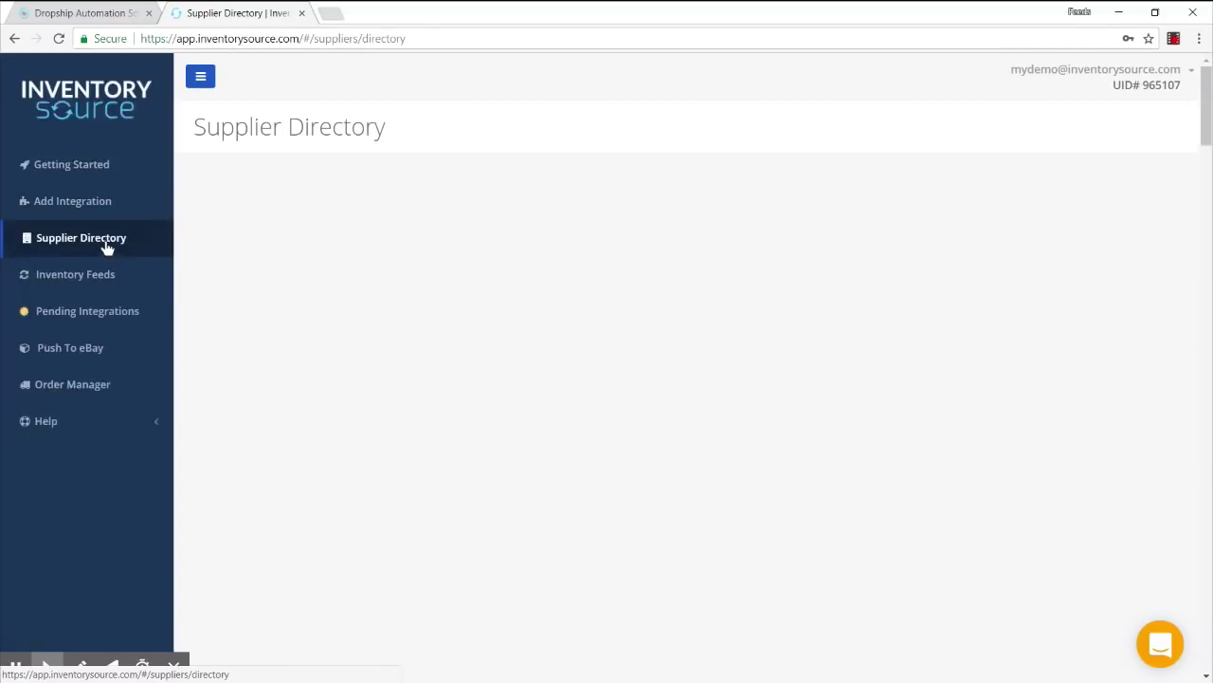
Browse the featured suppliers and check the sort and show-filter options without changing them.
scroll(482, 298, "down", 1)
scroll(502, 220, "up", 1)
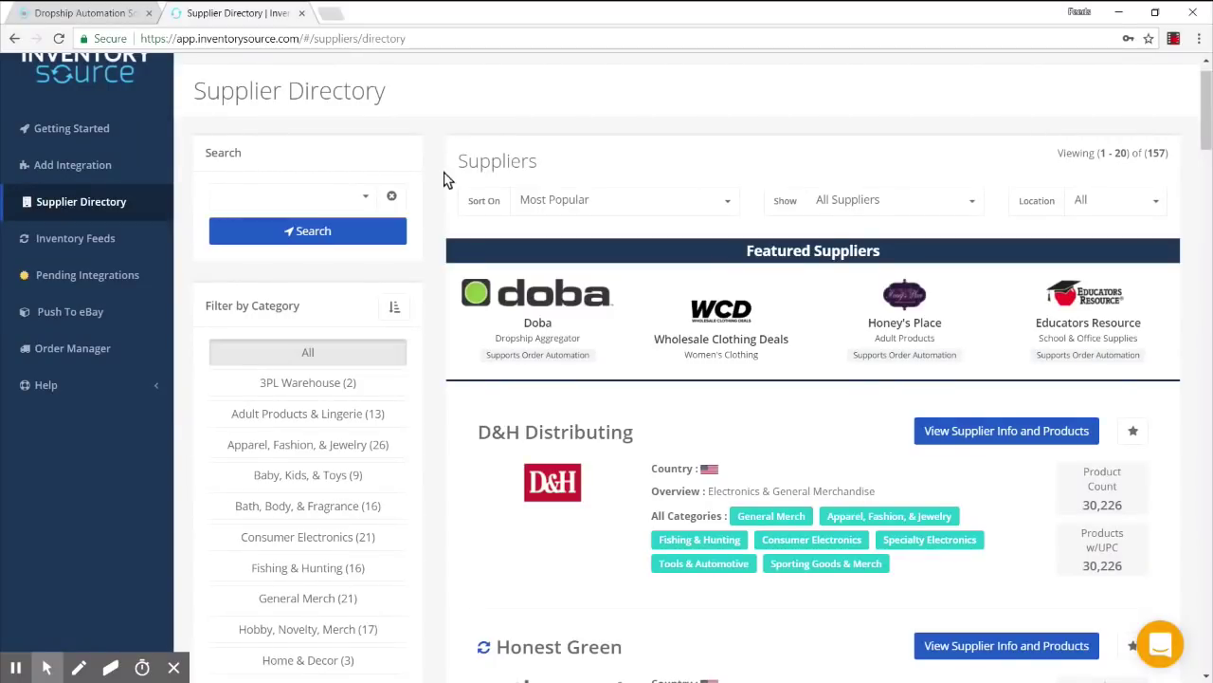
scroll(438, 227, "down", 2)
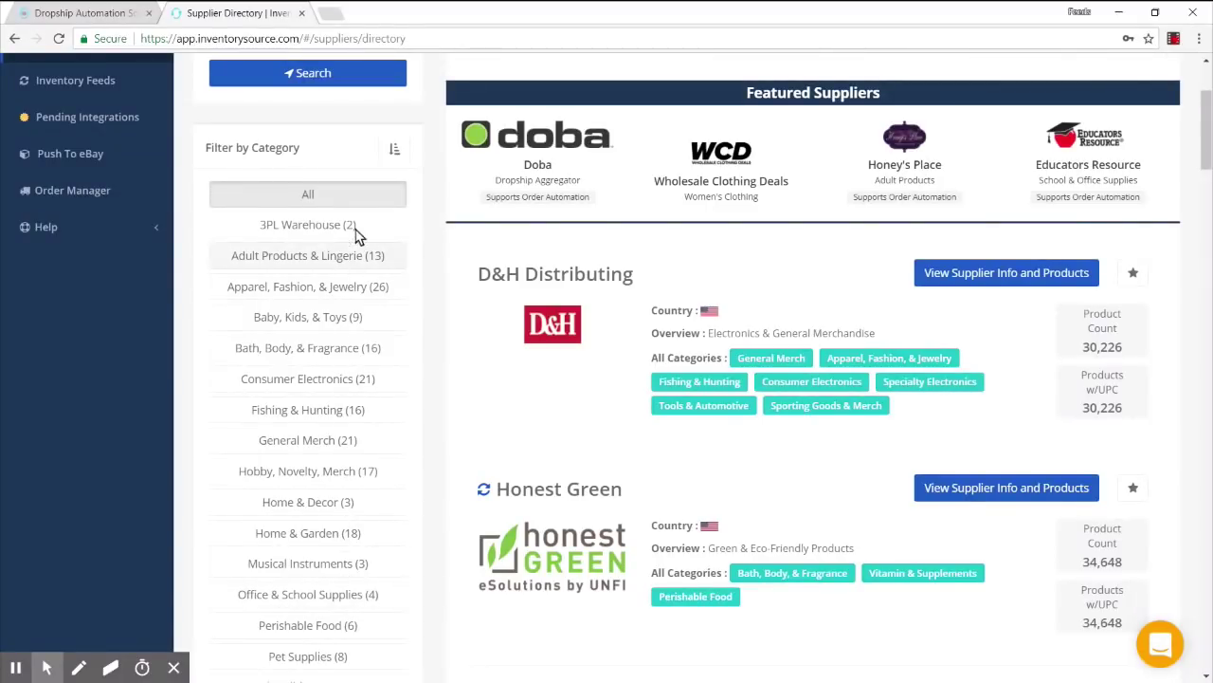
scroll(487, 263, "up", 2)
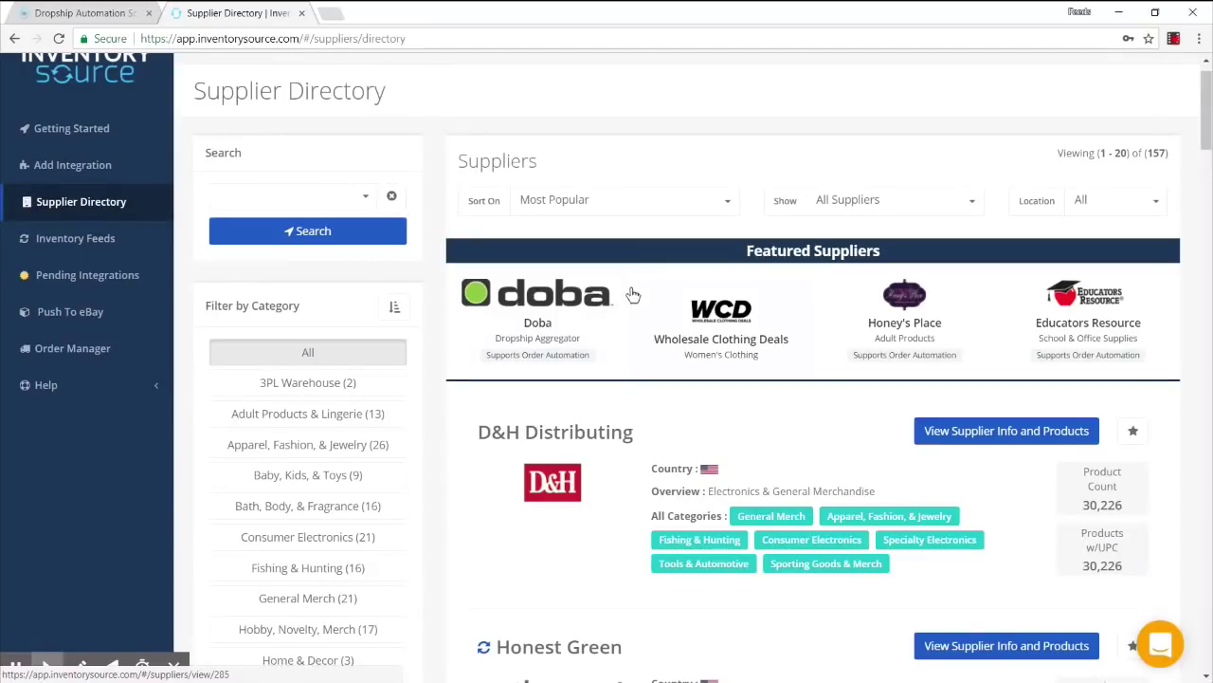
left_click(666, 203)
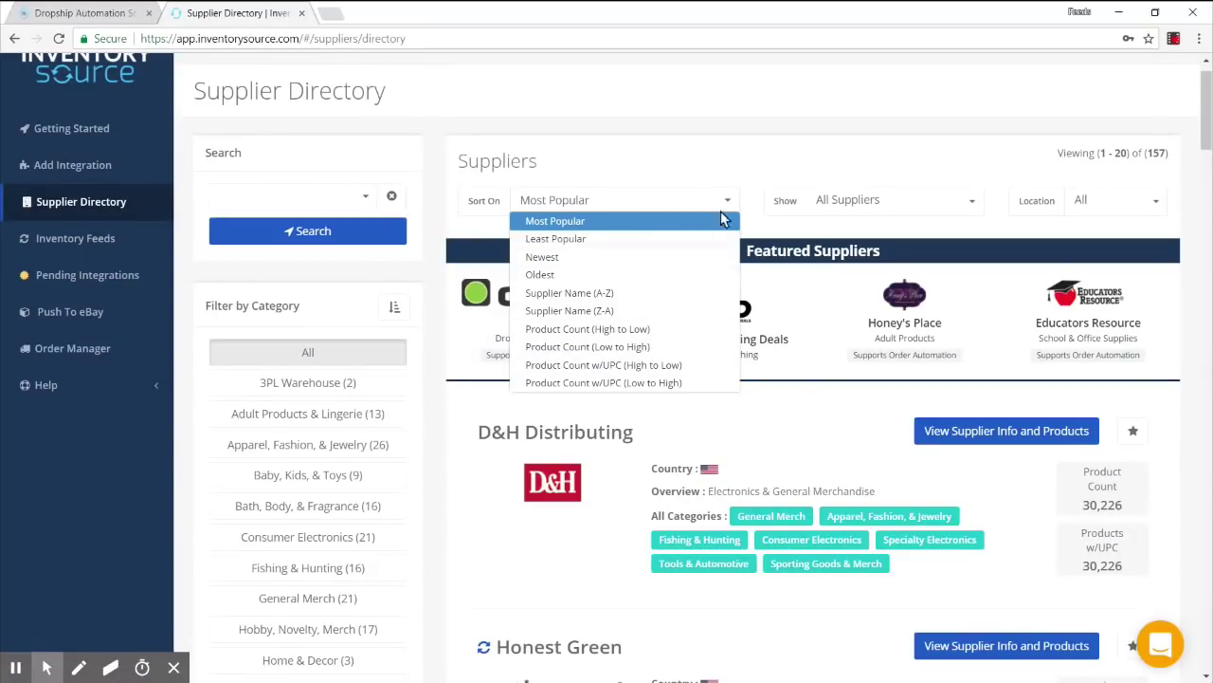
left_click(756, 158)
left_click(921, 205)
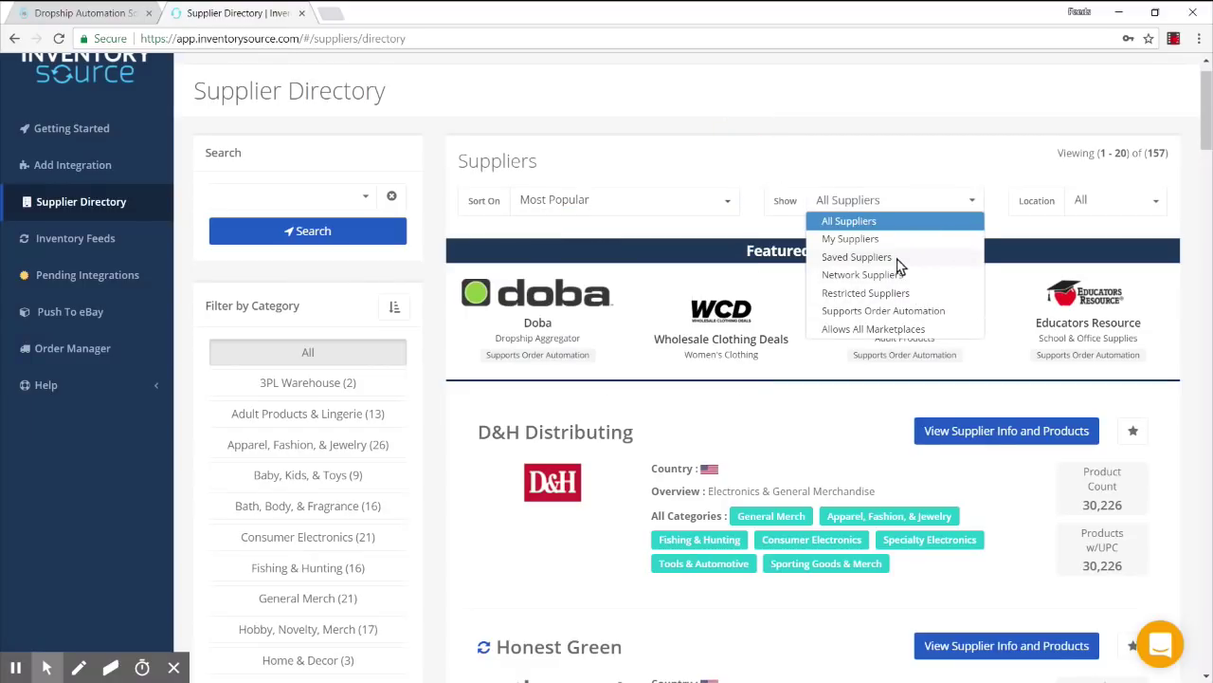
left_click(906, 173)
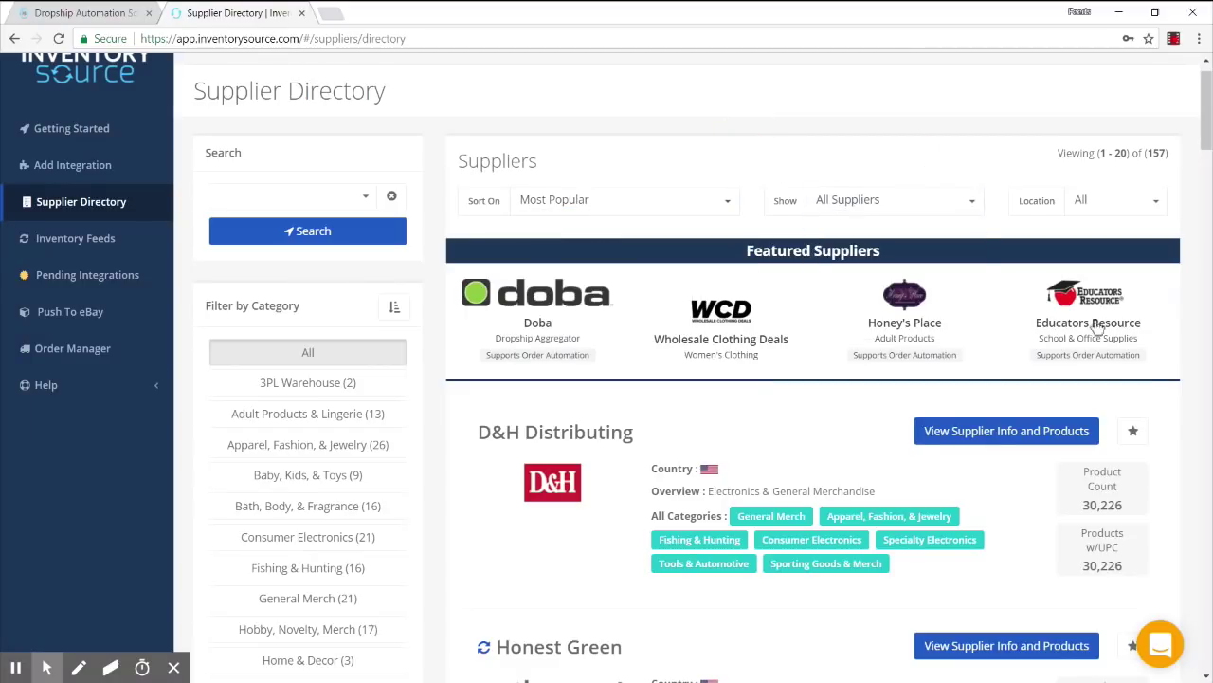
Favorite D&H Distributing and open its supplier profile, leaving the location filter at All.
left_click(1135, 433)
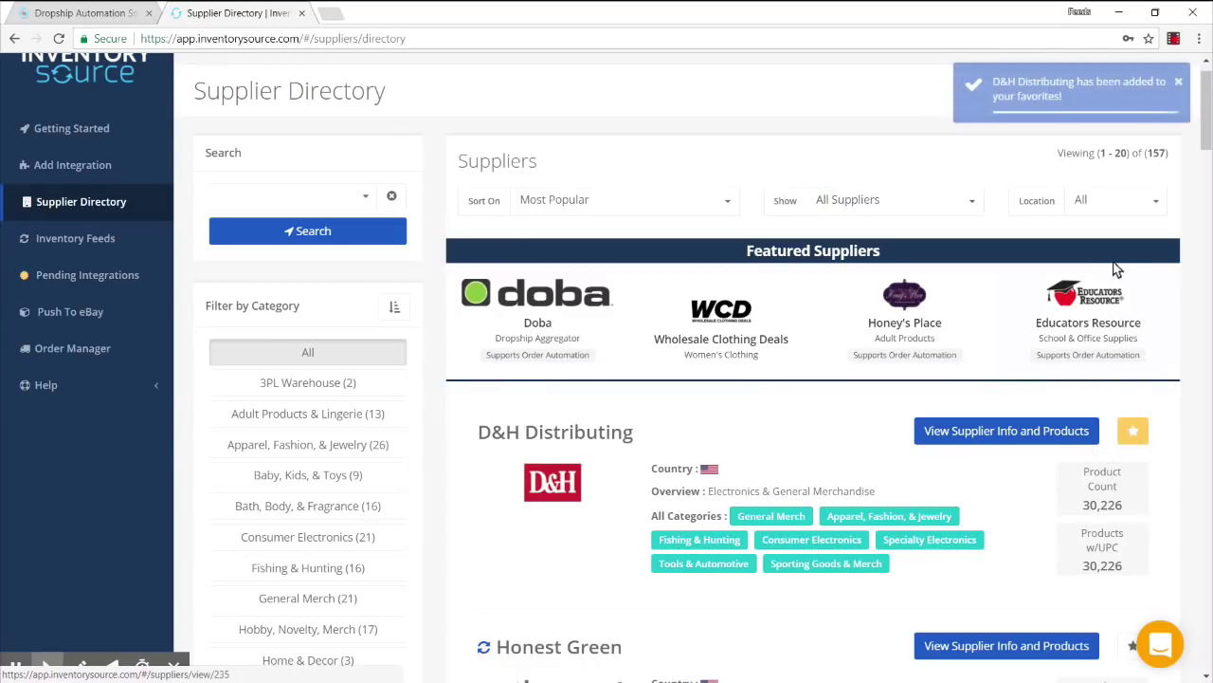
left_click(1108, 210)
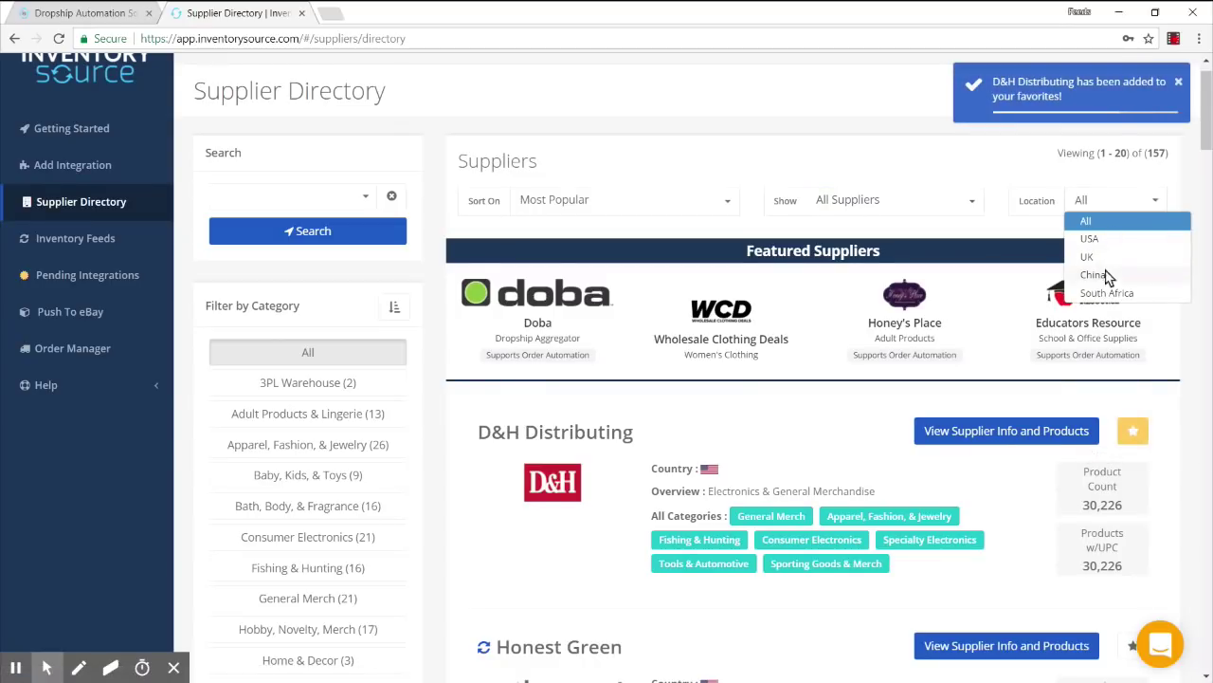
left_click(972, 227)
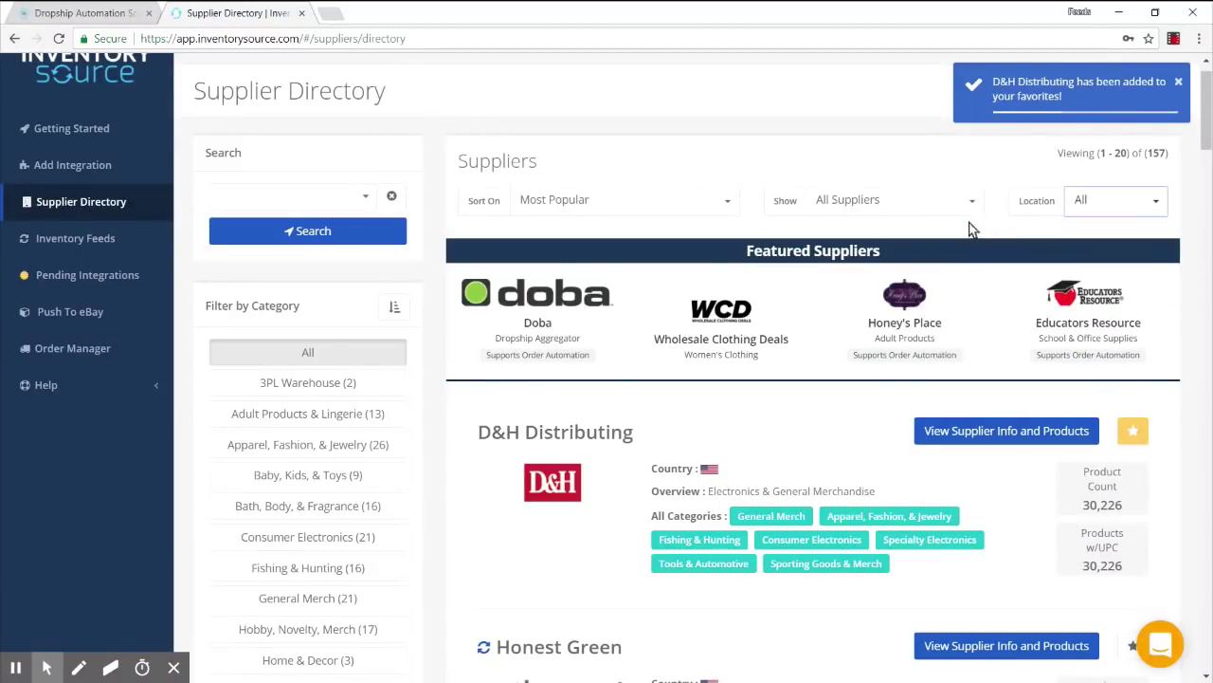
left_click(281, 201)
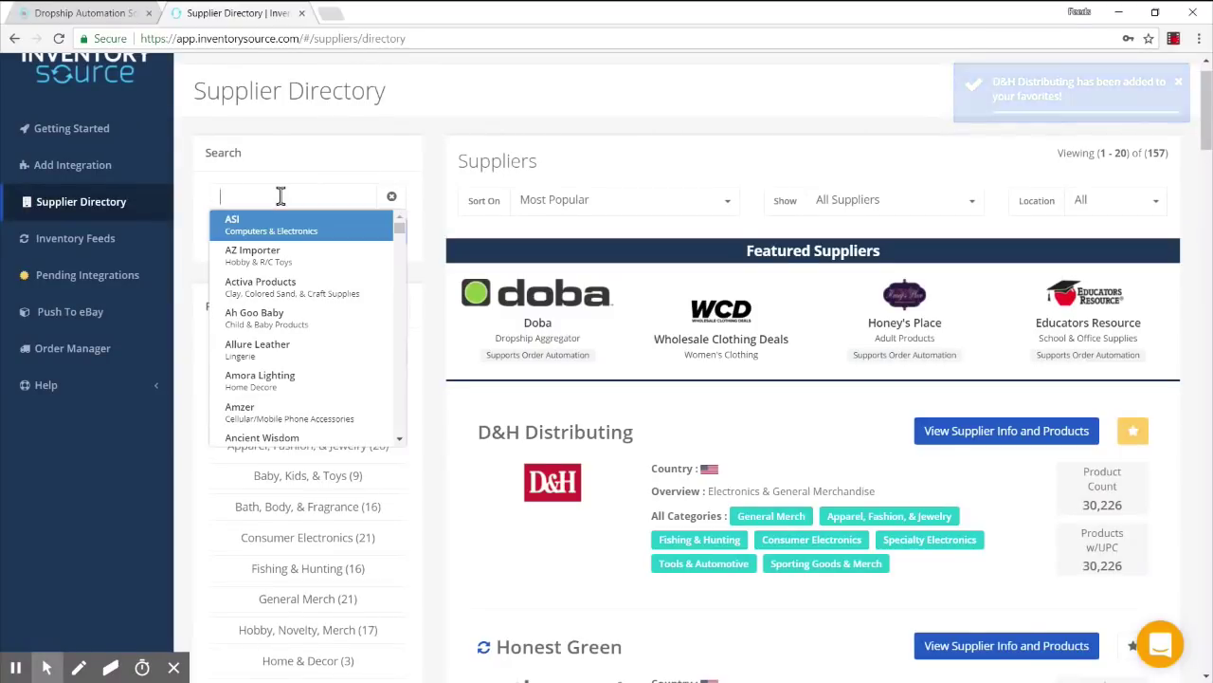
left_click(452, 114)
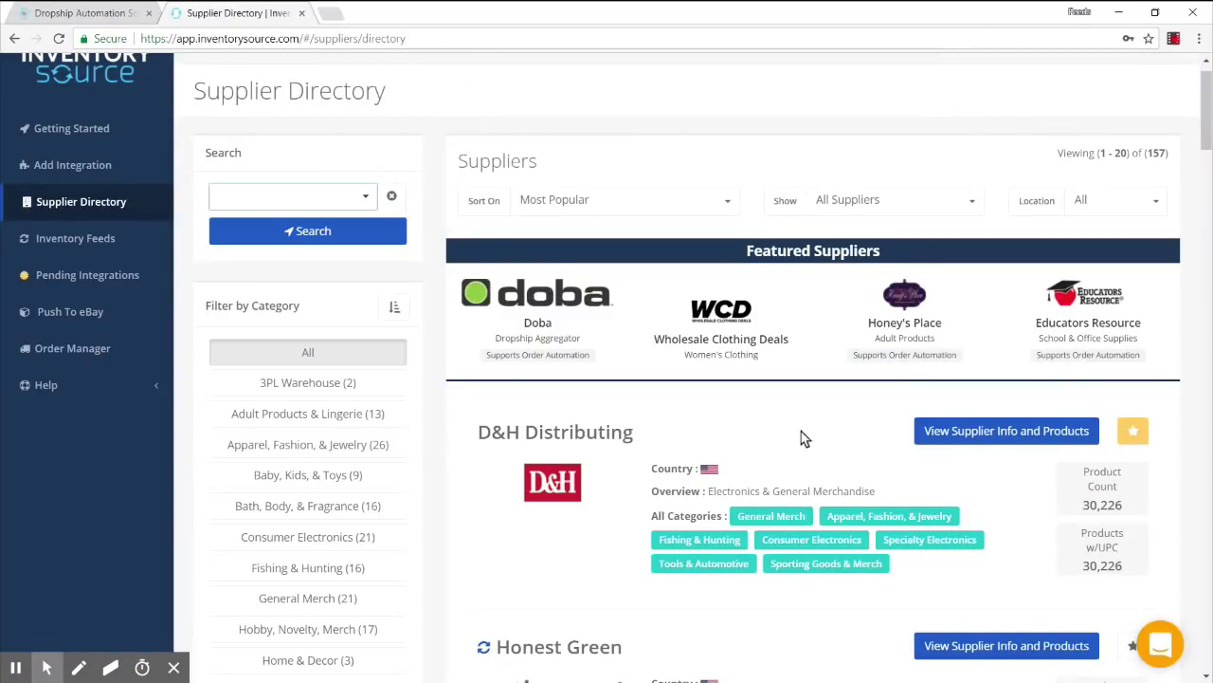
scroll(787, 426, "down", 3)
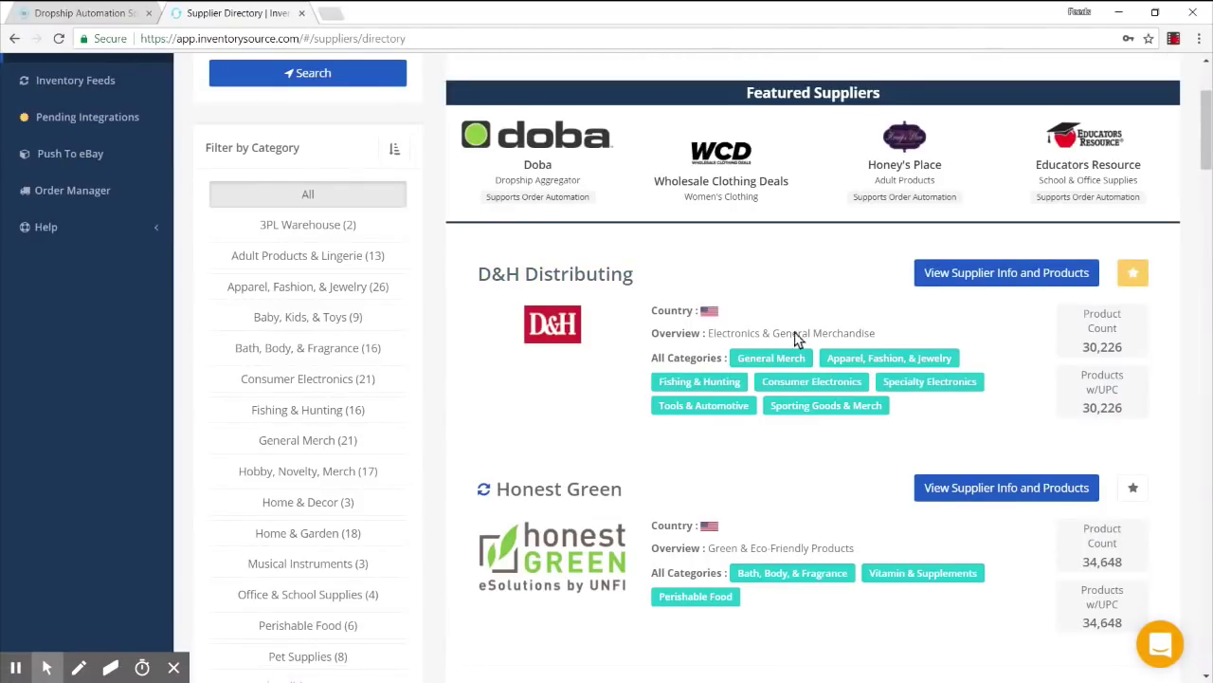
left_click(542, 273)
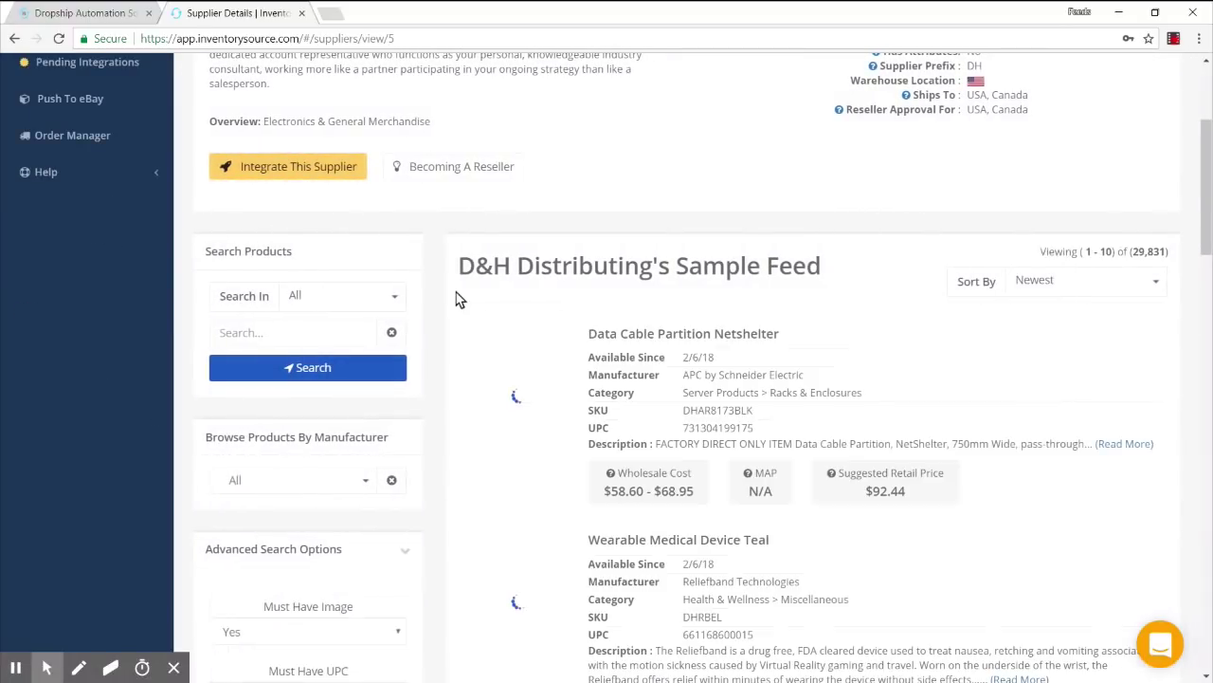
Review D&H Distributing's Becoming A Reseller requirements, then close the popup.
scroll(466, 298, "up", 3)
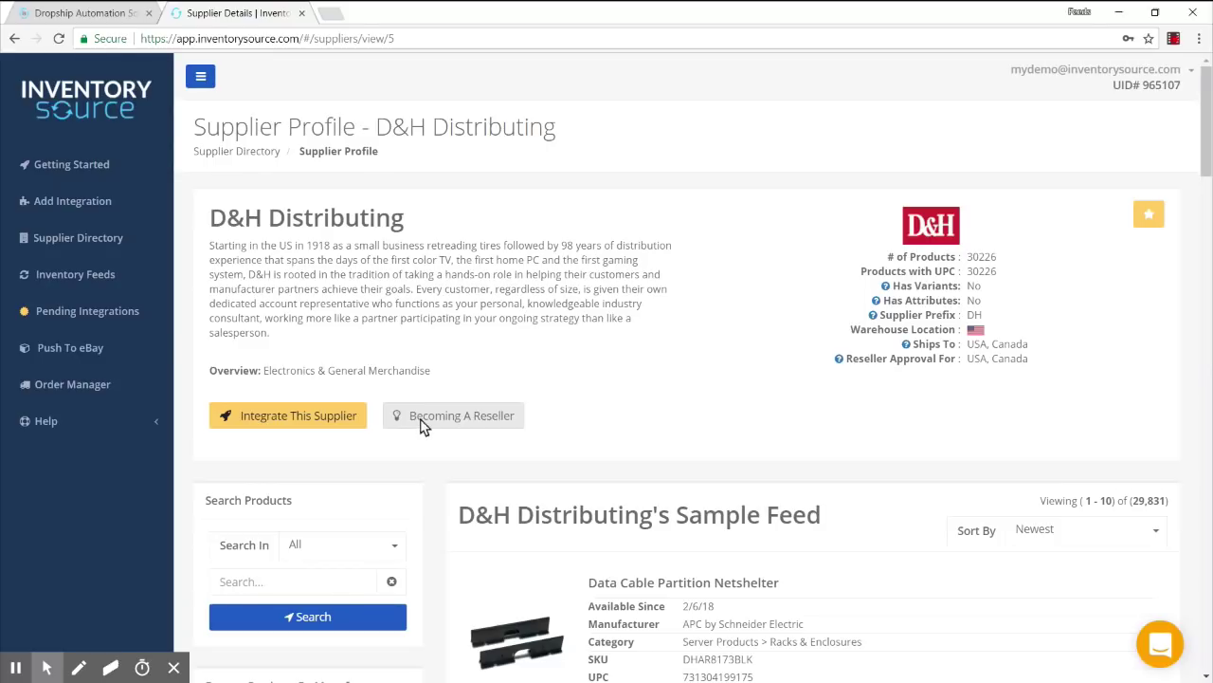
left_click(421, 419)
scroll(654, 275, "down", 1)
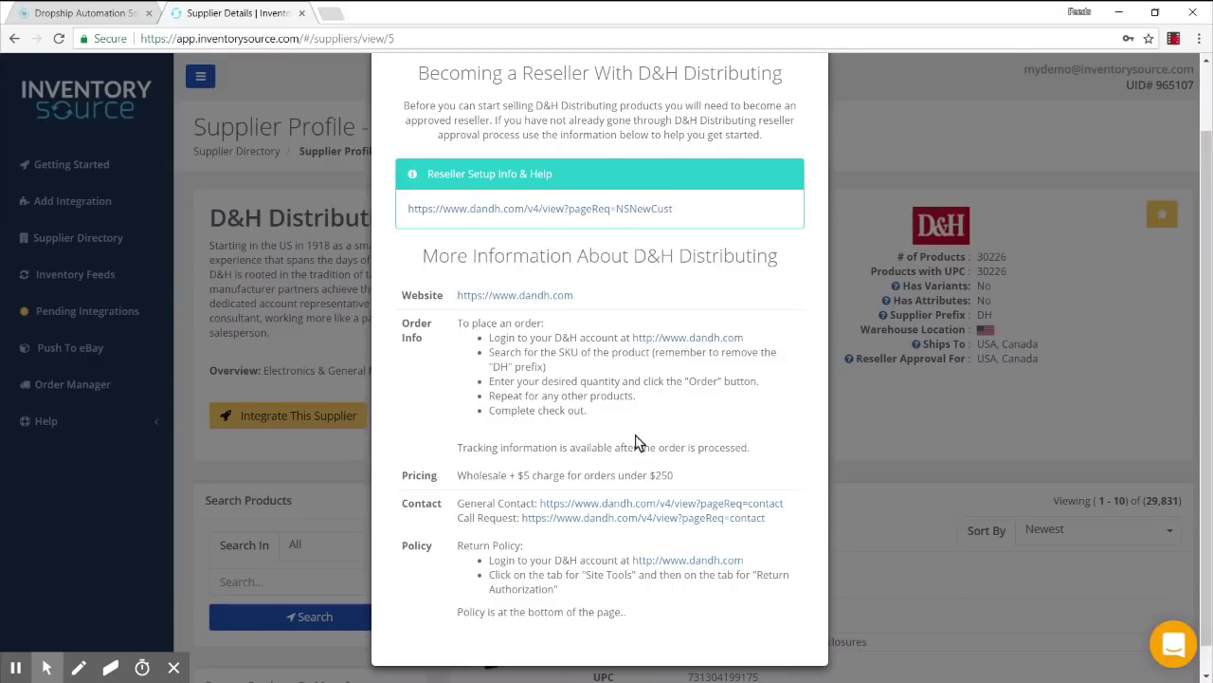
left_click(860, 409)
Scroll D&H's sample product feed and check the Search In field options.
scroll(634, 379, "down", 2)
scroll(563, 370, "down", 1)
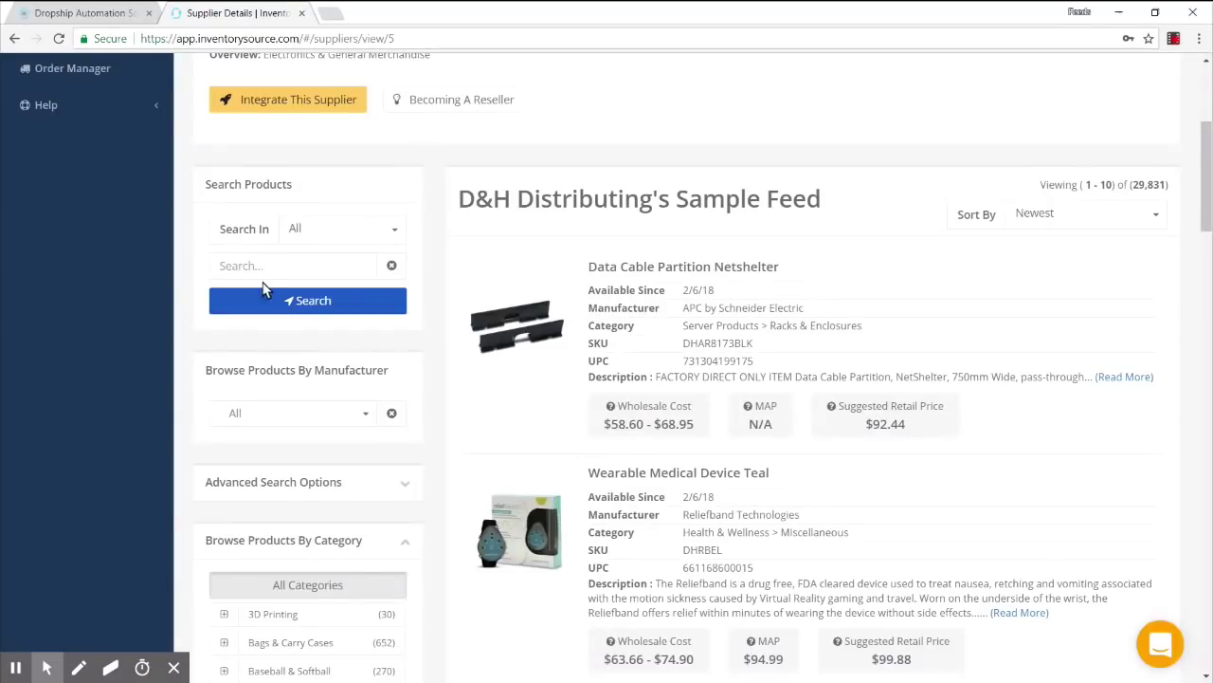
left_click(327, 237)
left_click(438, 272)
scroll(449, 314, "down", 4)
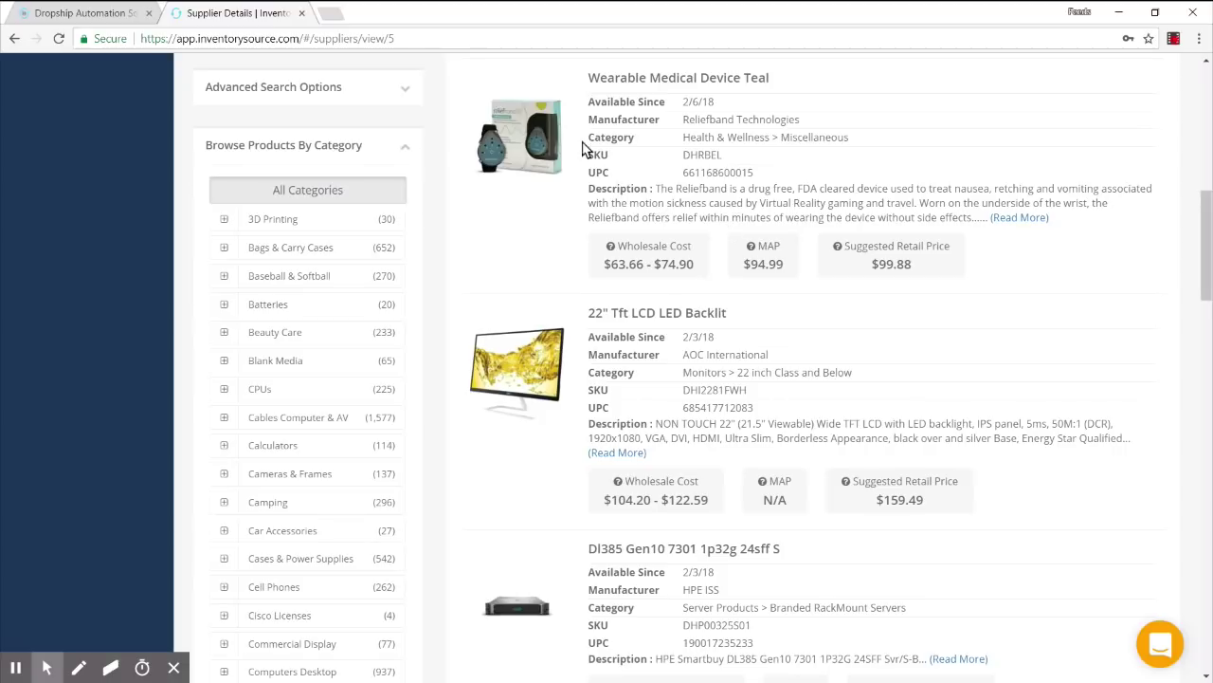
scroll(560, 284, "up", 8)
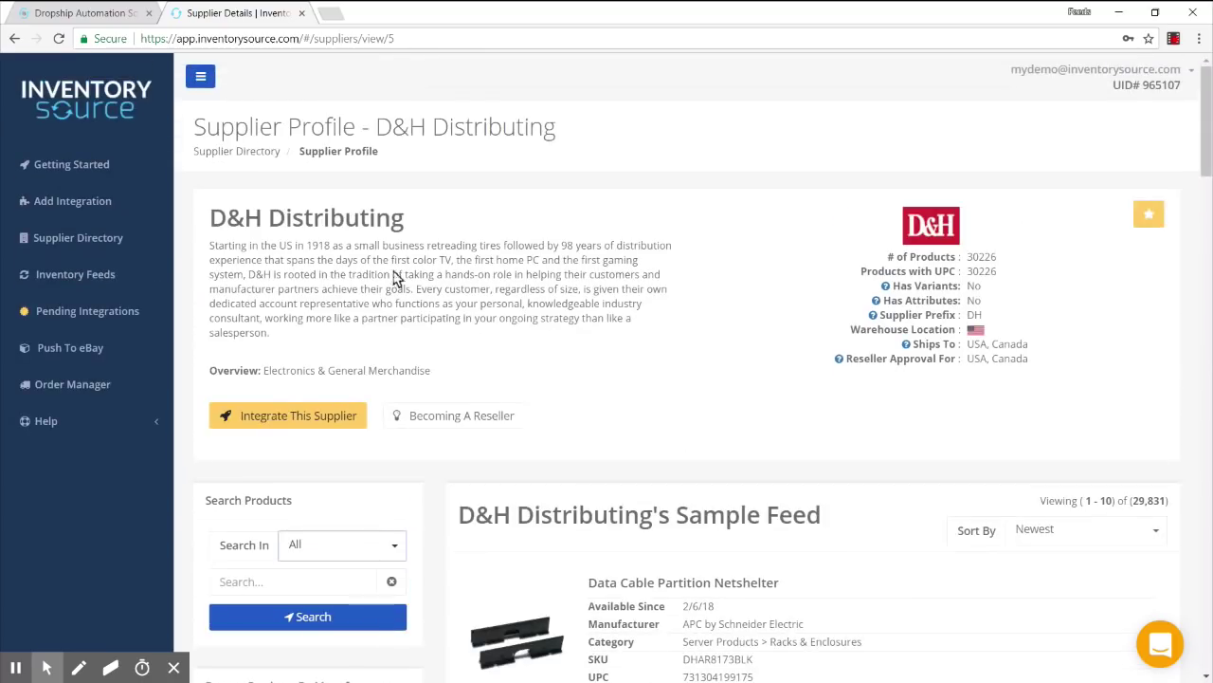
Return to the Supplier Directory, where D&H Distributing is still favorited.
left_click(118, 241)
scroll(531, 242, "down", 2)
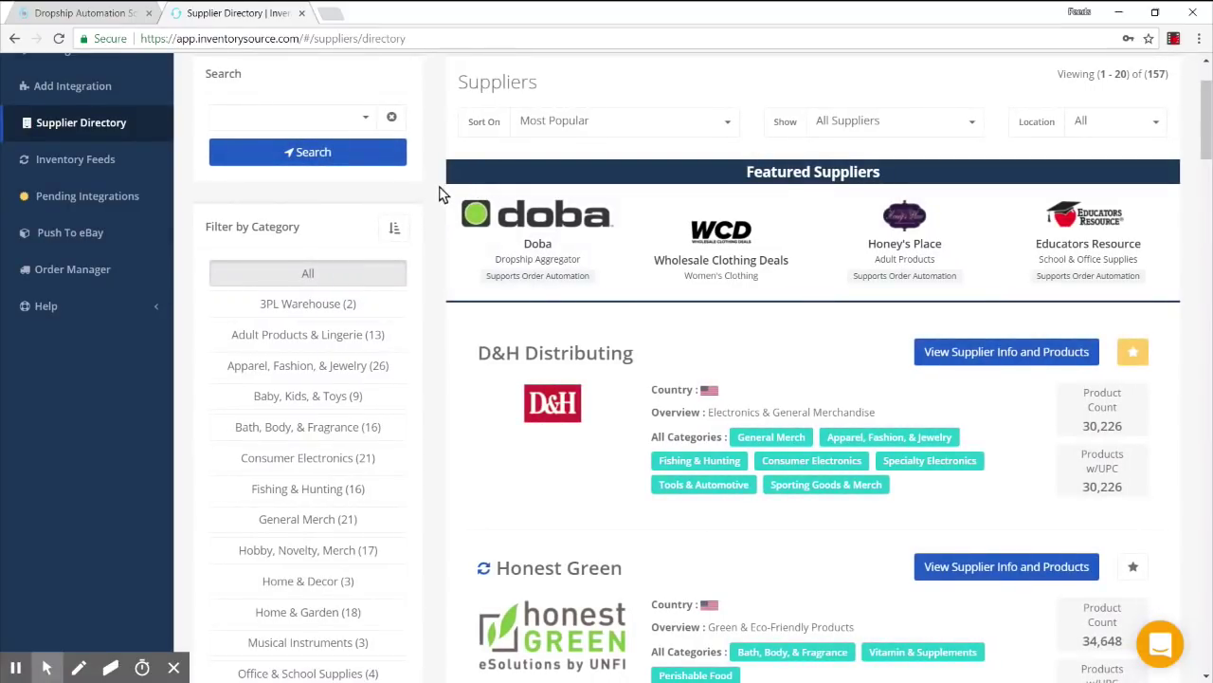
scroll(446, 228, "up", 2)
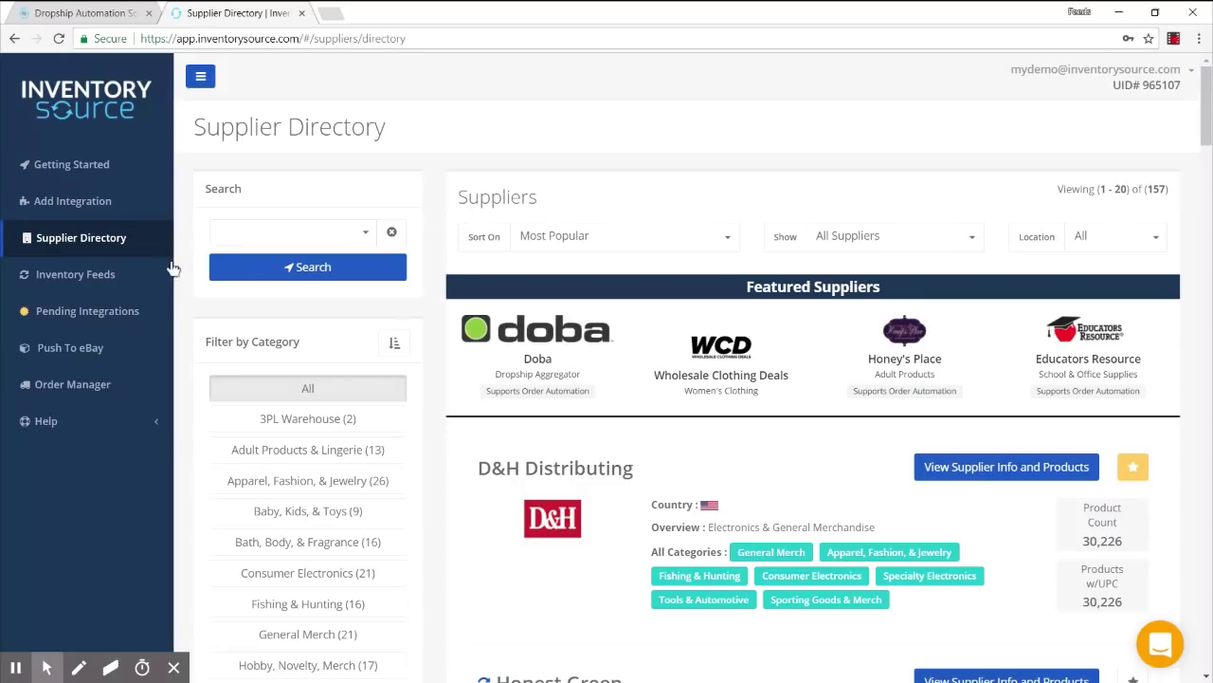
Open Inventory Feeds and scroll its 13 feeds, 2 active and 11 paused.
left_click(83, 281)
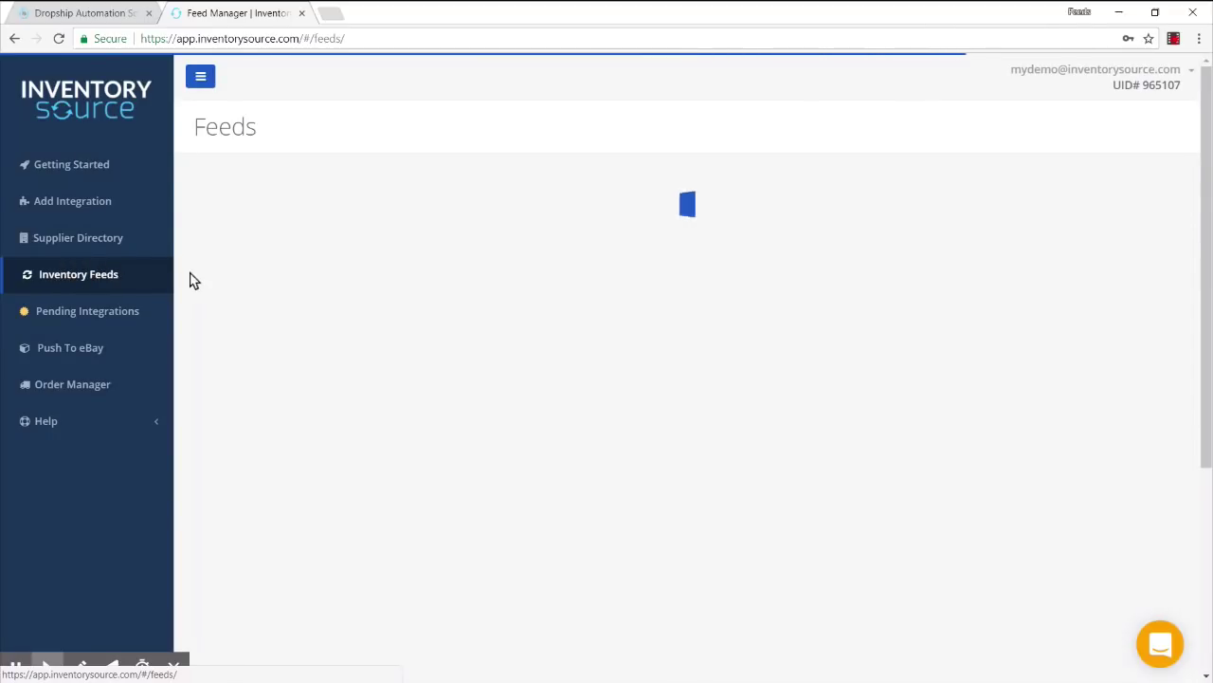
scroll(426, 358, "down", 2)
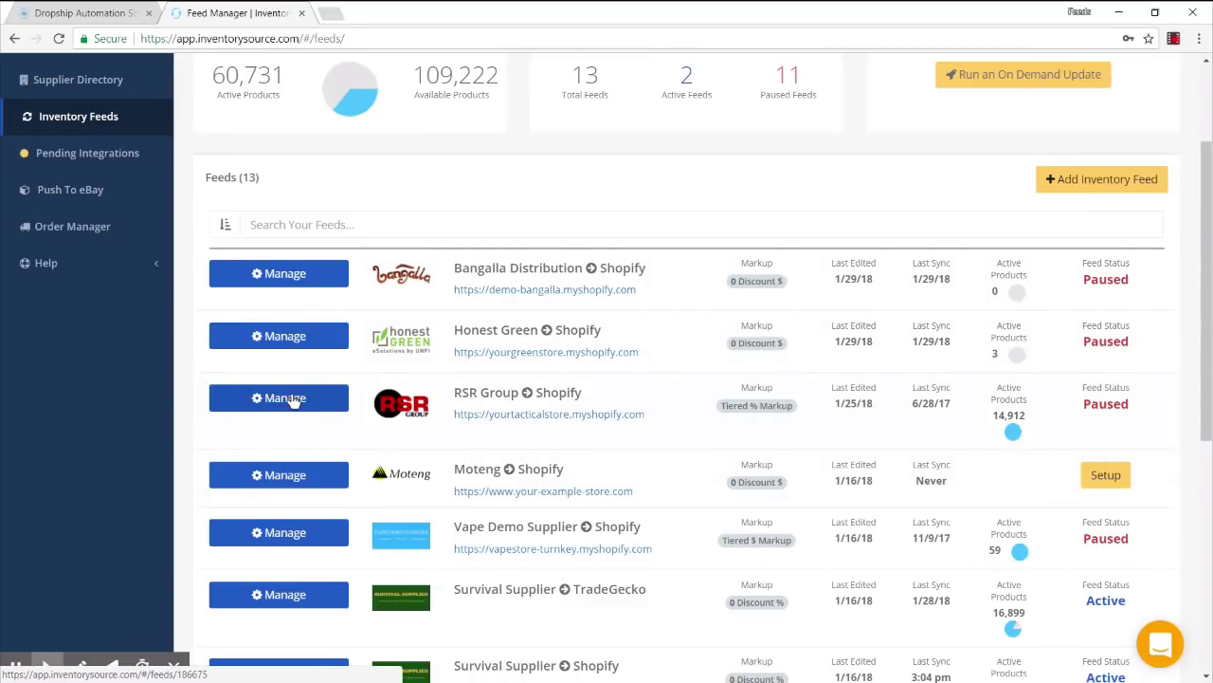
scroll(346, 403, "up", 2)
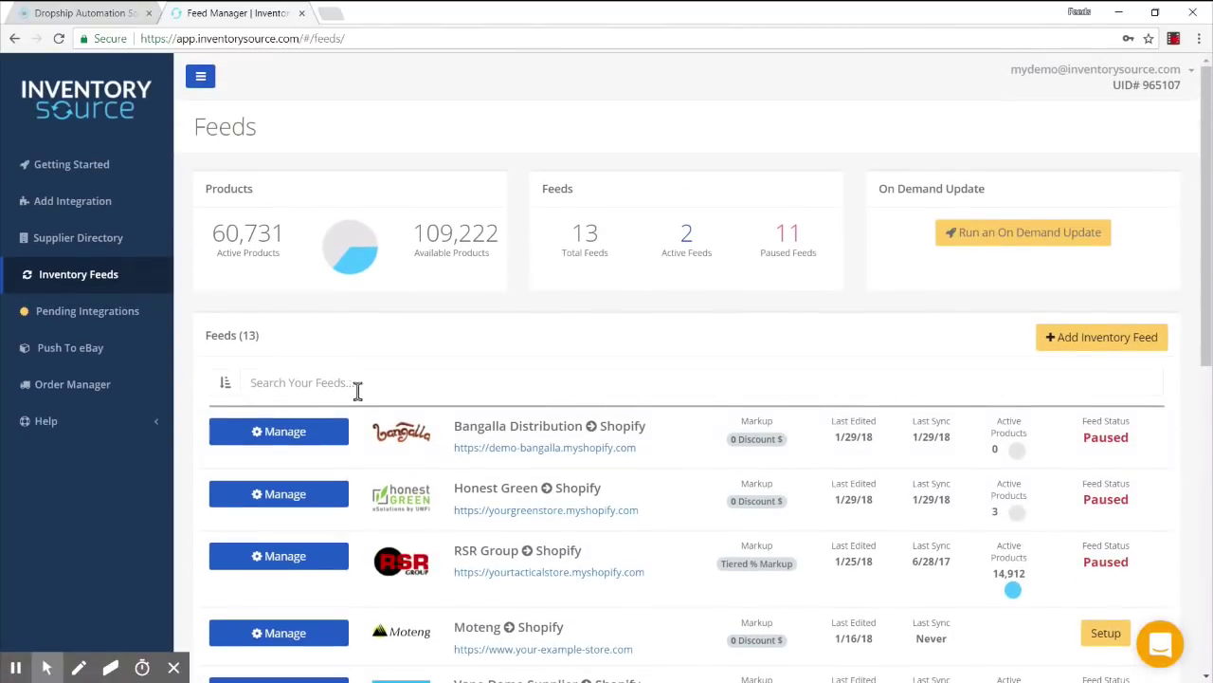
Open Pending Integrations to see the four integrations' setup progress.
left_click(57, 317)
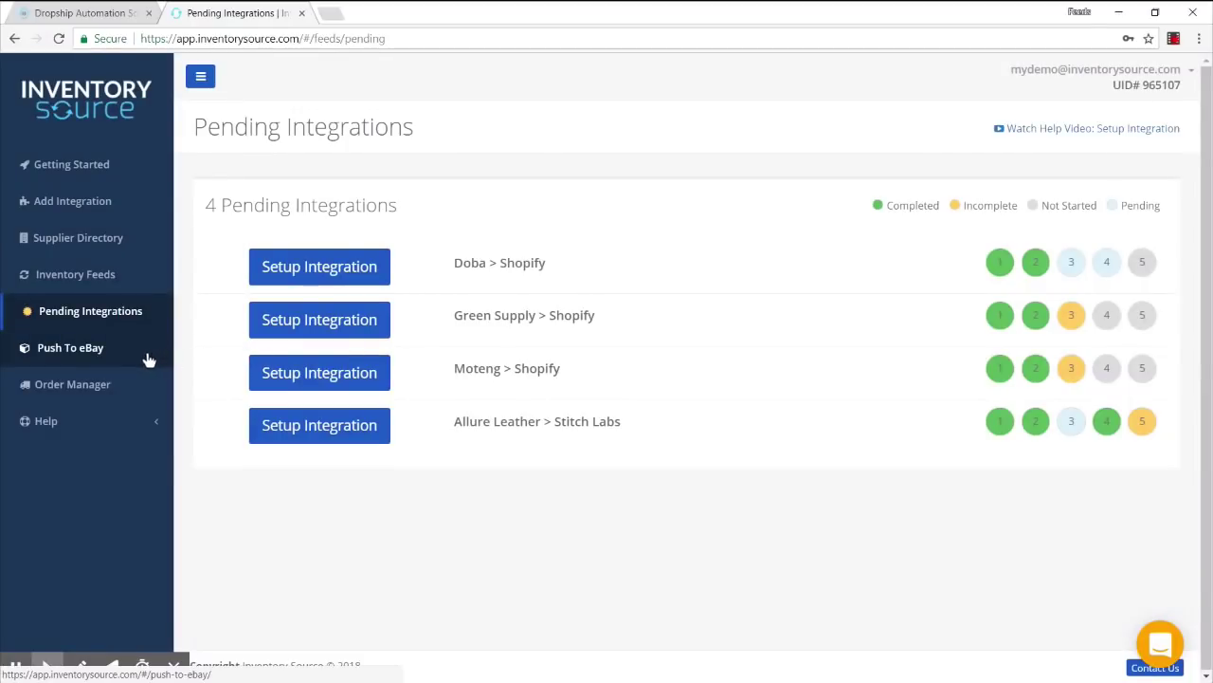
View the seven Push To eBay batches, then open the Support Center knowledge base.
left_click(91, 353)
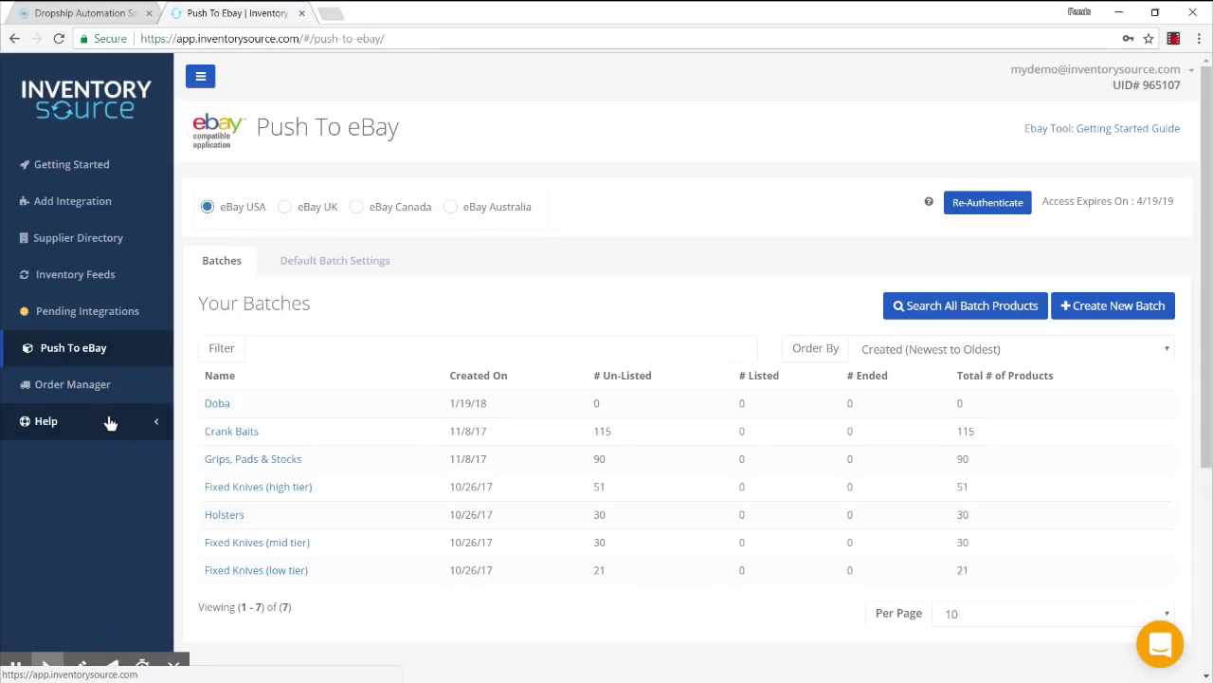
left_click(109, 418)
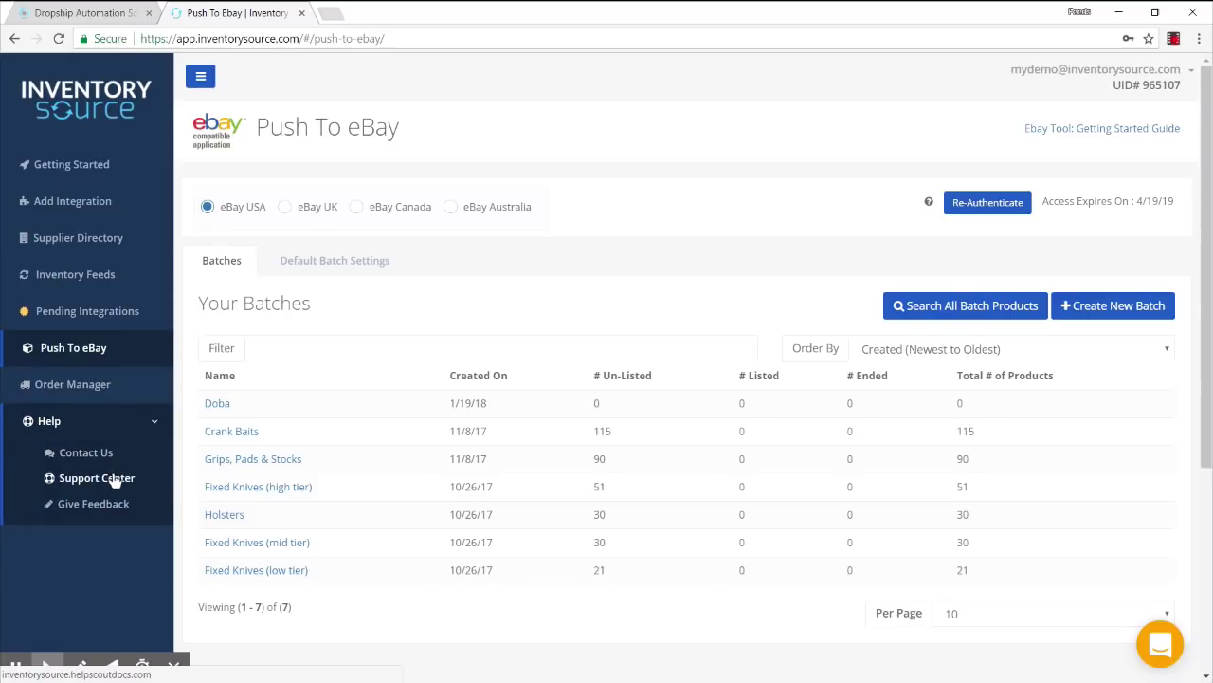
left_click(109, 481)
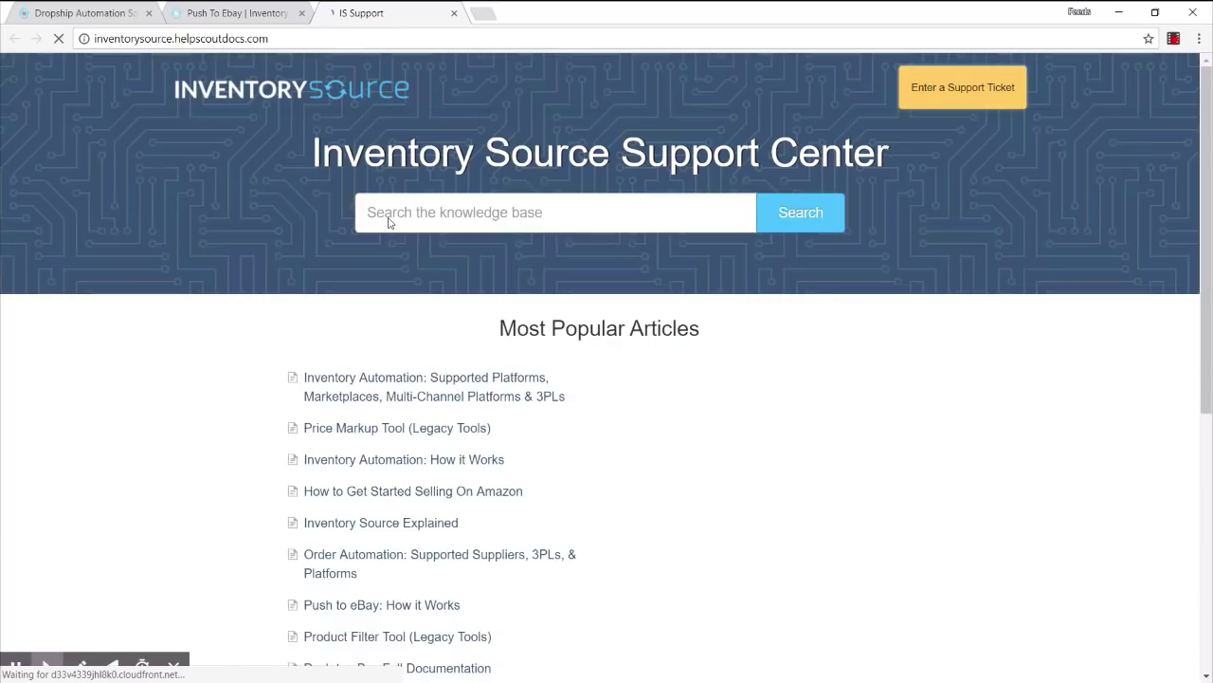
Scroll the Support Center's popular articles and categories, then return to the Push To eBay tab.
scroll(243, 383, "down", 3)
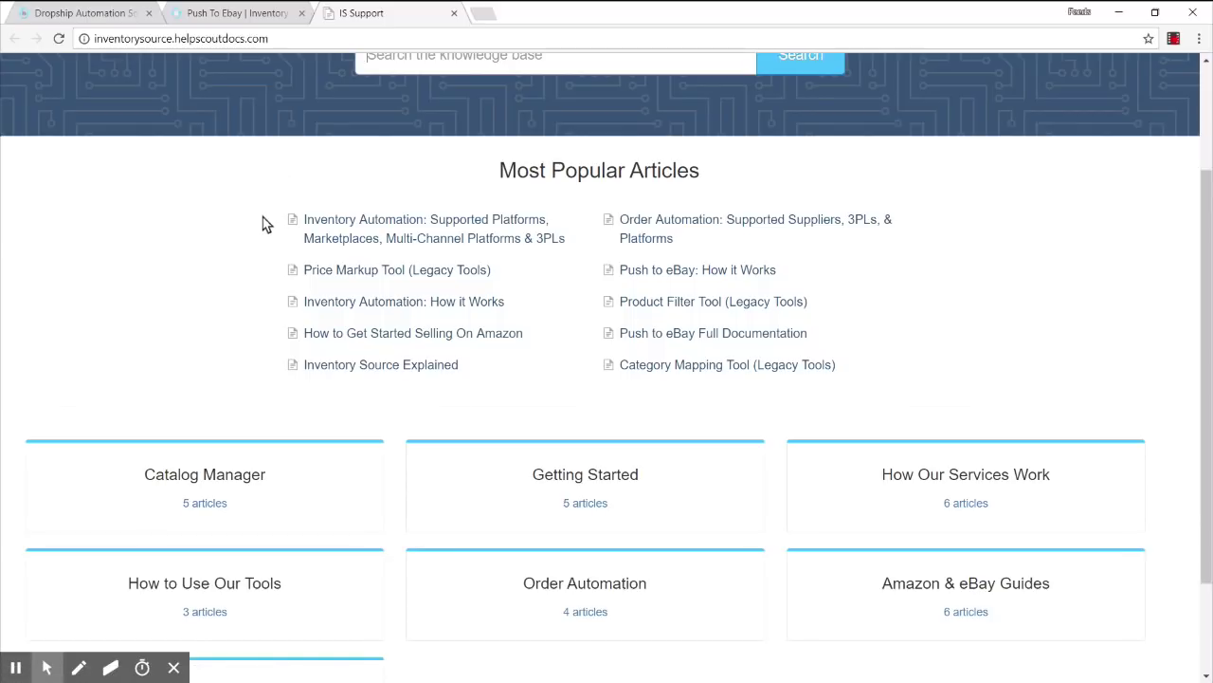
scroll(263, 235, "down", 2)
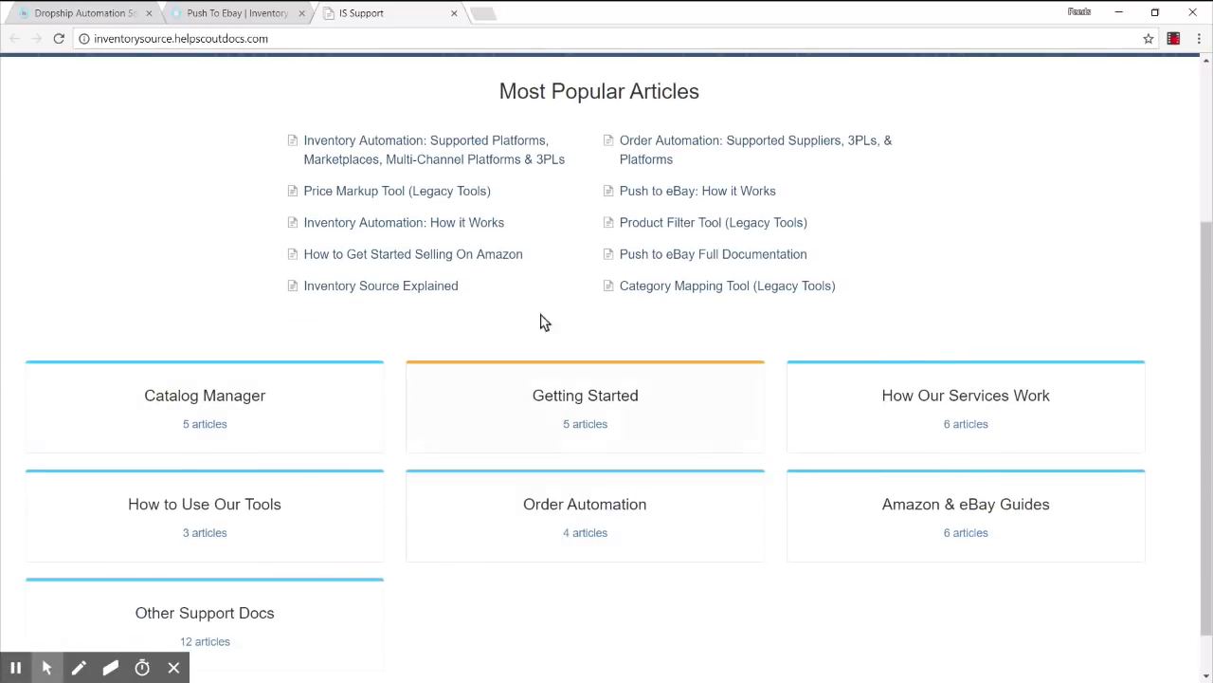
scroll(304, 217, "up", 1)
scroll(303, 217, "up", 2)
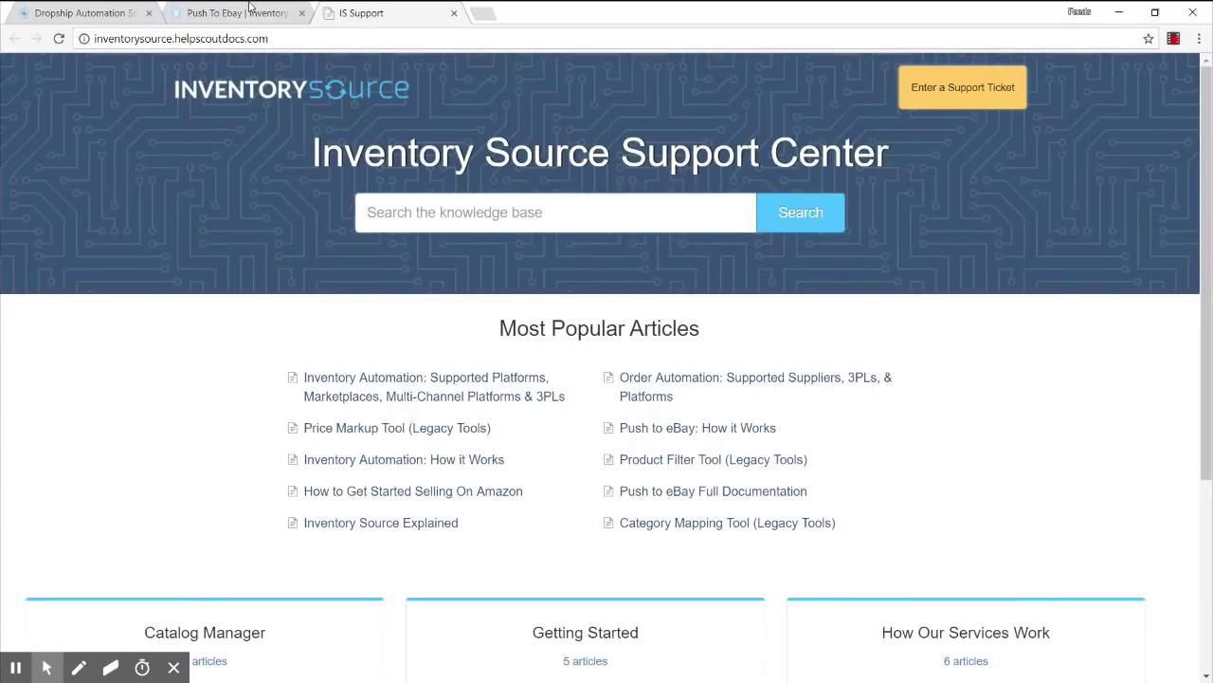
key("ctrl+shift+Tab")
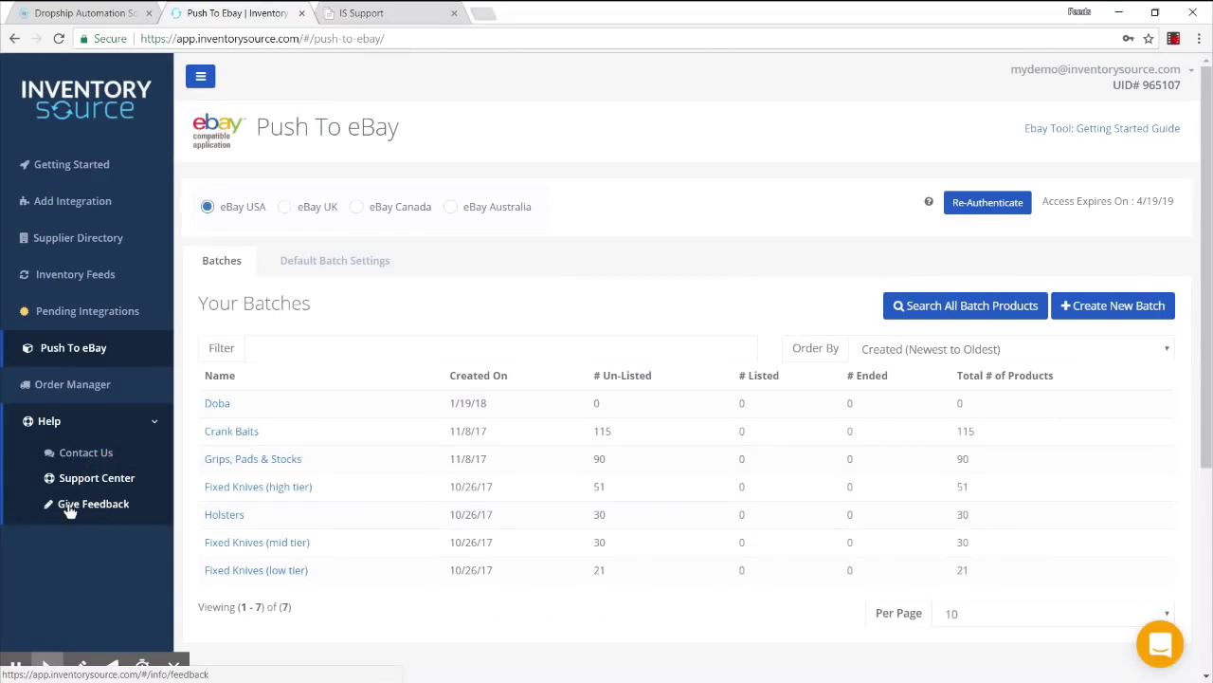
Open the Contact Us support form from the Help menu.
left_click(85, 455)
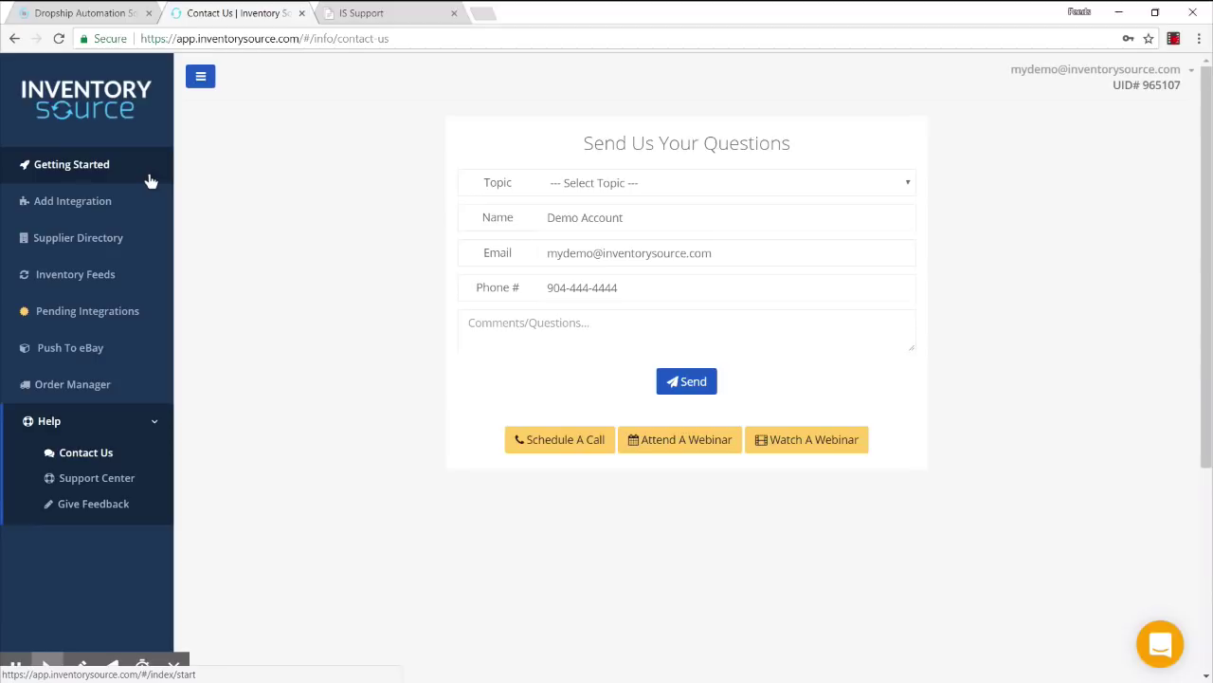
left_click(120, 168)
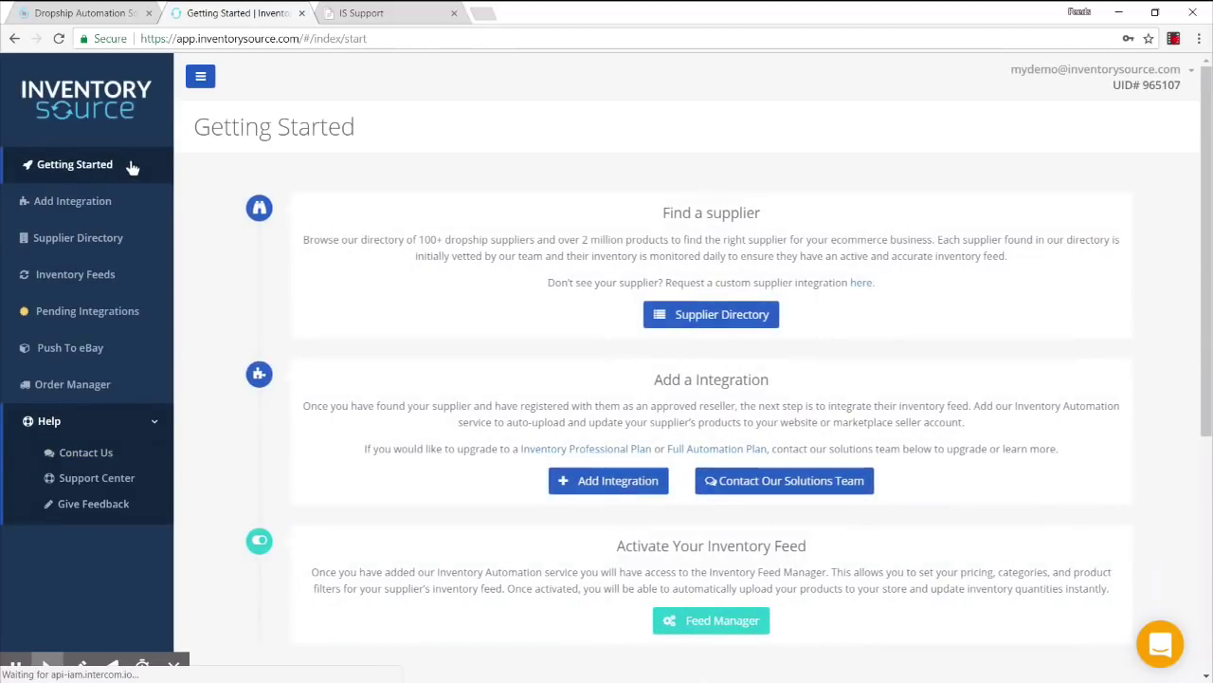